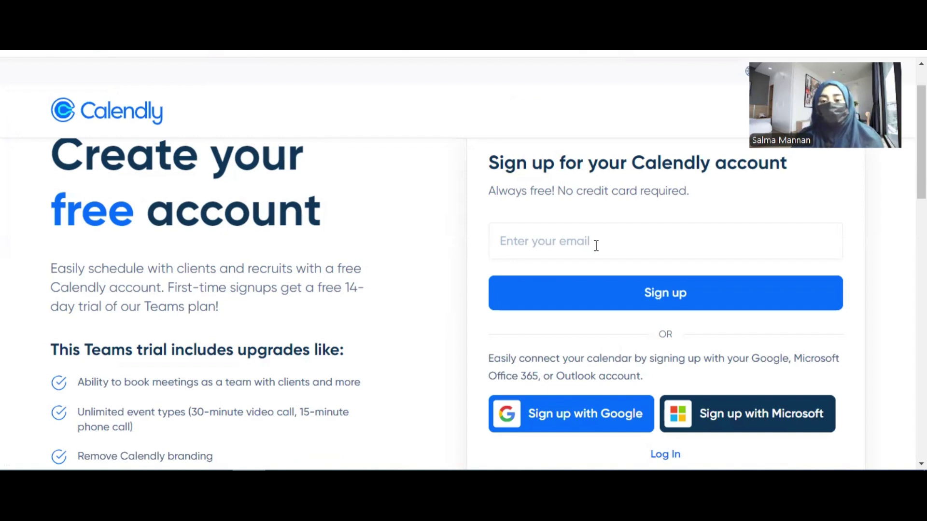
{"action": "scroll", "coordinate": [596, 246], "scroll_direction": "down", "scroll_amount": 1}
{"action": "left_click", "coordinate": [596, 246]}
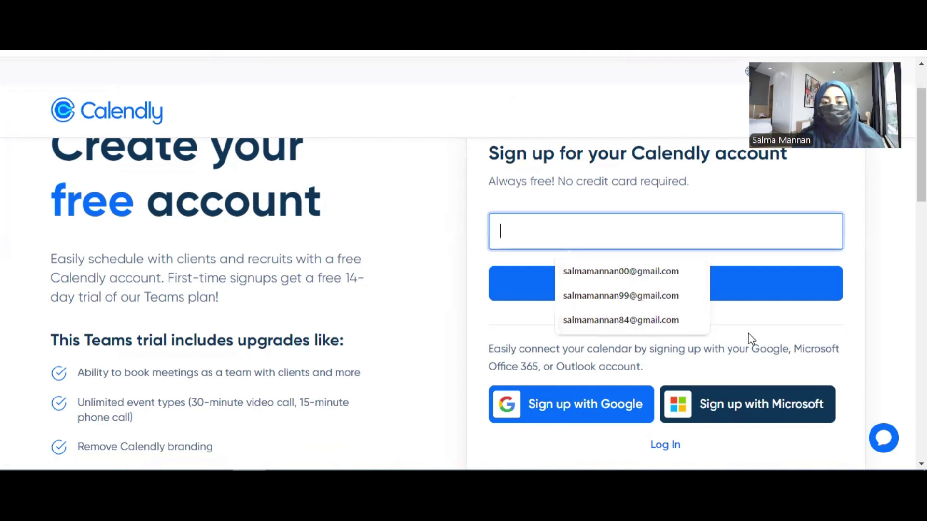
{"action": "left_click", "coordinate": [875, 237]}
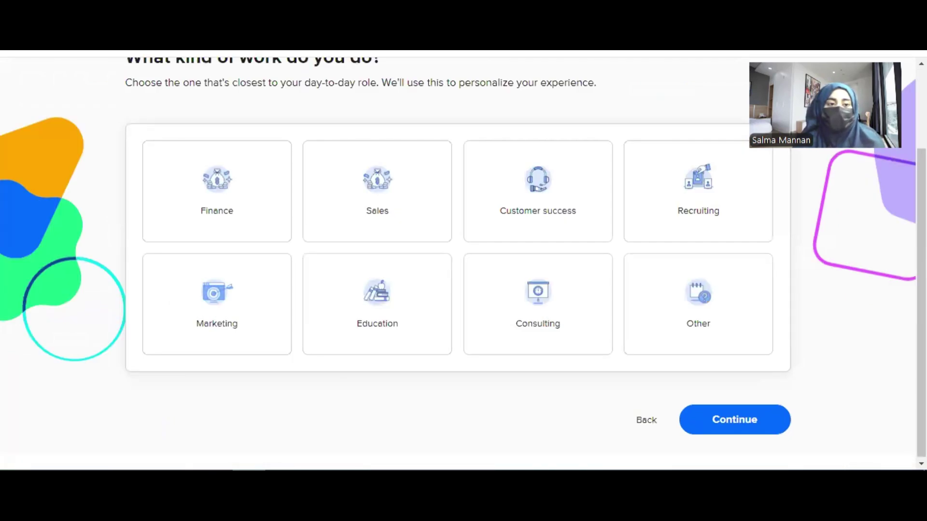
Choose Consulting as the kind of work and finish the account setup
{"action": "scroll", "coordinate": [331, 176], "scroll_direction": "up", "scroll_amount": 2}
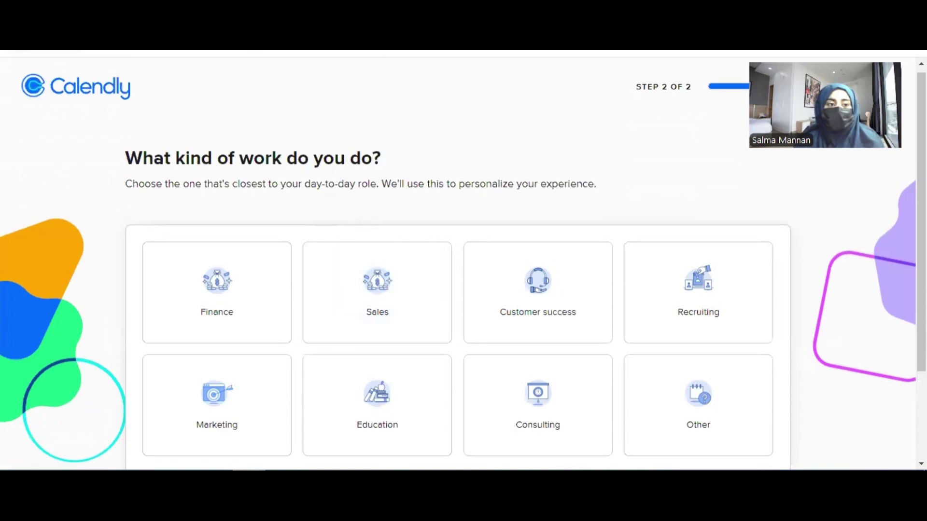
{"action": "scroll", "coordinate": [56, 107], "scroll_direction": "down", "scroll_amount": 1}
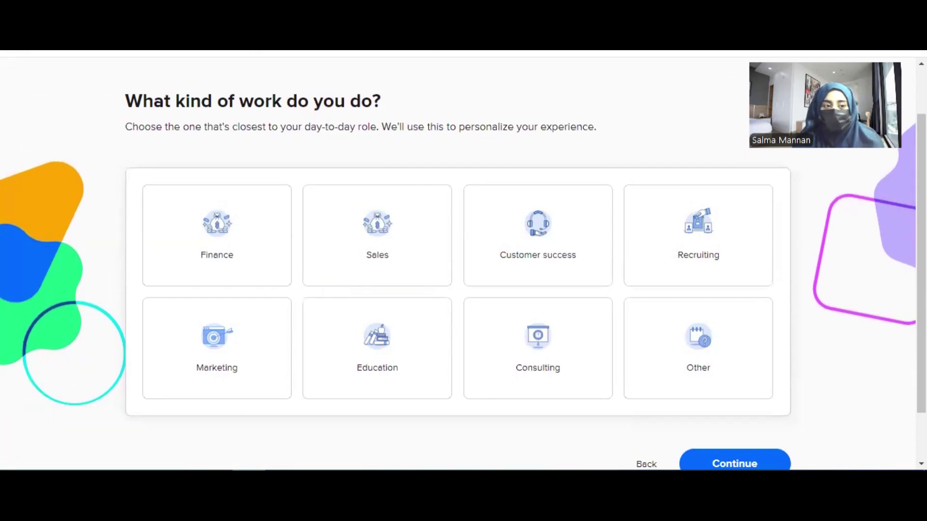
{"action": "left_click", "coordinate": [492, 374]}
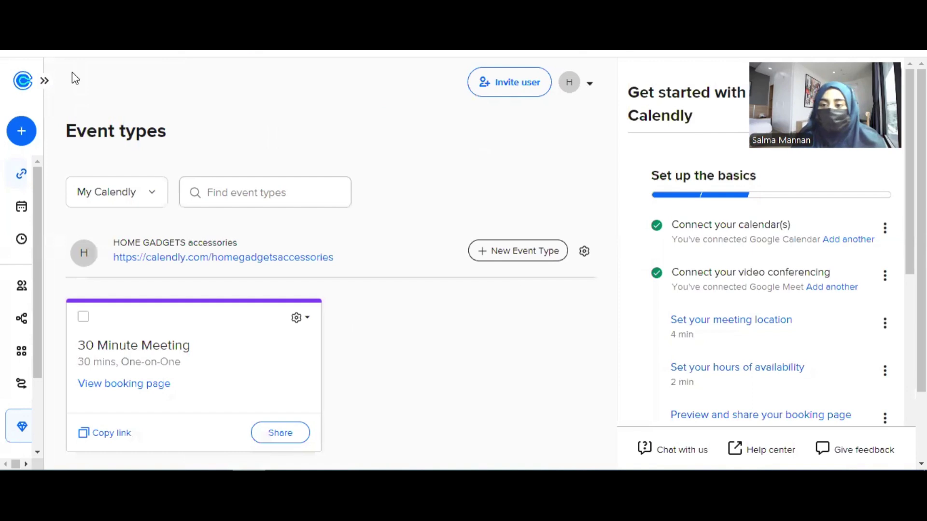
Review the event types page, including the basic setup checklist and the contents of the My Calendly filter
{"action": "scroll", "coordinate": [422, 361], "scroll_direction": "down", "scroll_amount": 1}
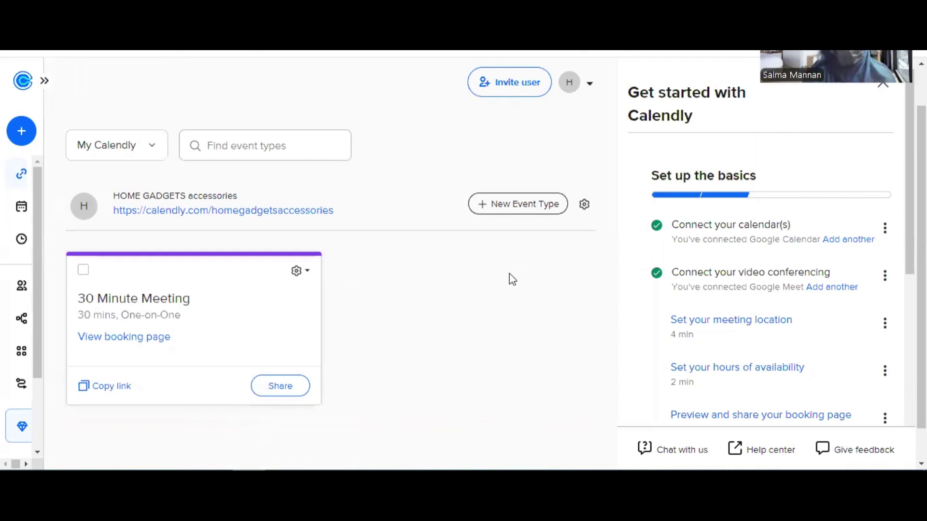
{"action": "scroll", "coordinate": [534, 318], "scroll_direction": "down", "scroll_amount": 1}
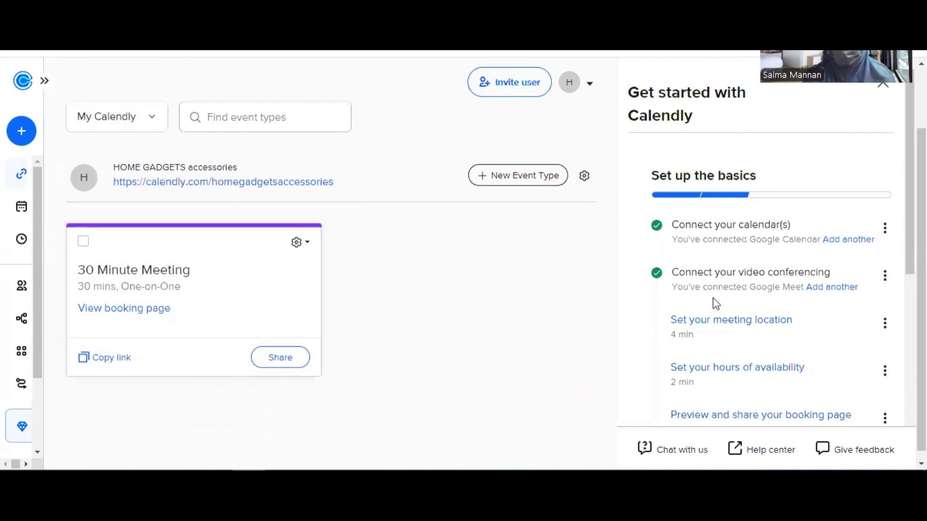
{"action": "scroll", "coordinate": [714, 304], "scroll_direction": "down", "scroll_amount": 3}
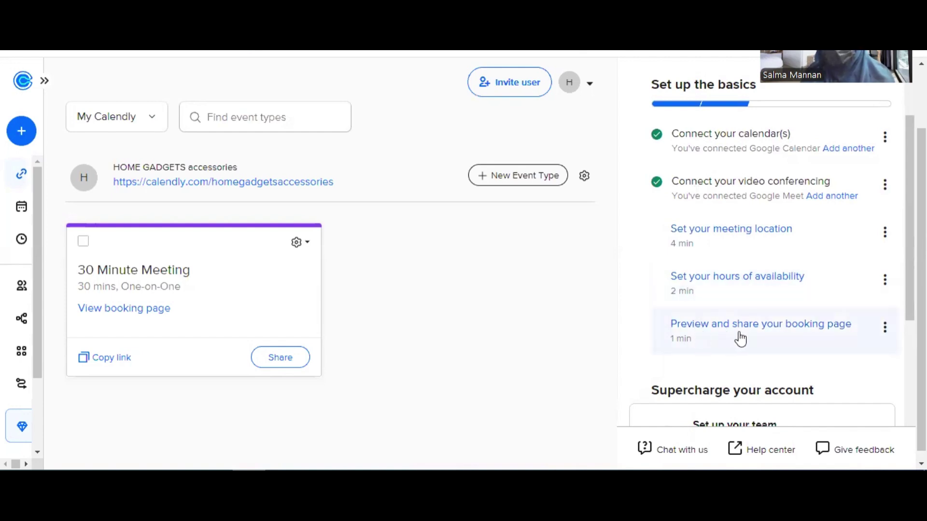
{"action": "scroll", "coordinate": [763, 278], "scroll_direction": "up", "scroll_amount": 1}
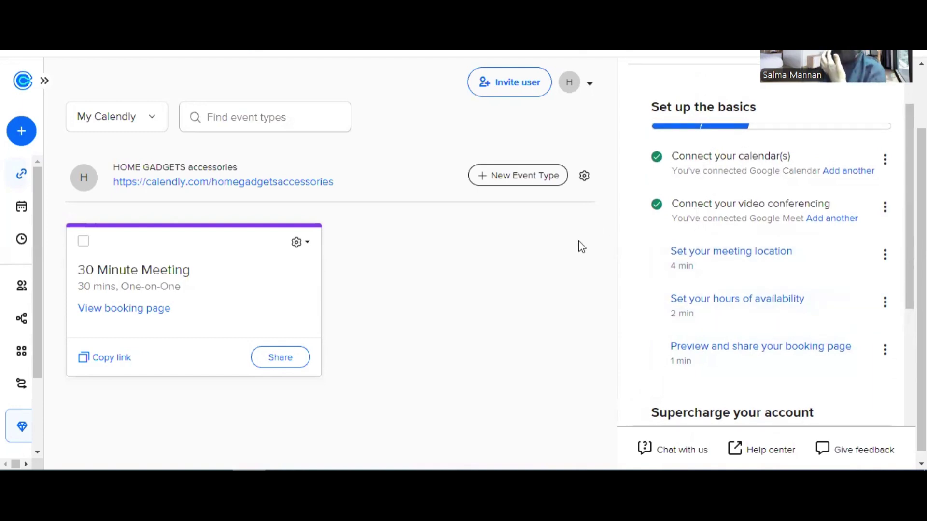
{"action": "scroll", "coordinate": [436, 293], "scroll_direction": "up", "scroll_amount": 2}
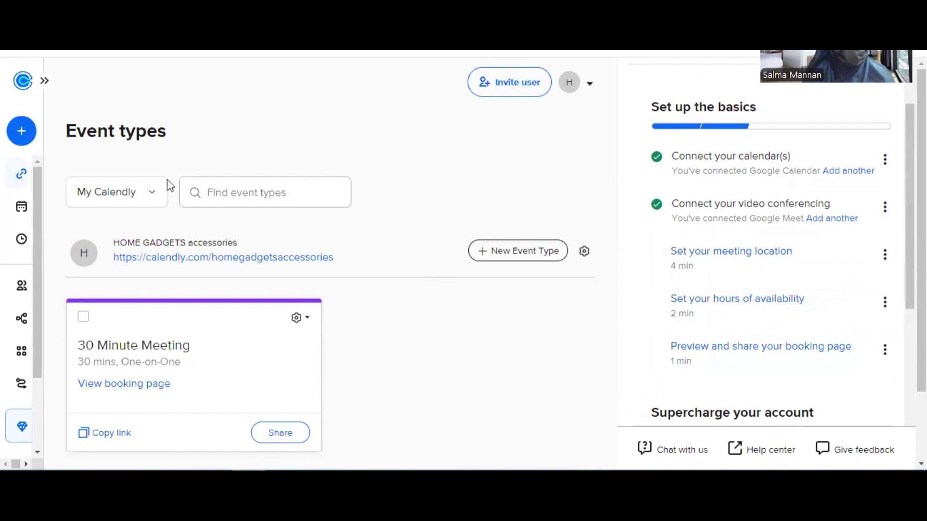
{"action": "left_click", "coordinate": [149, 194]}
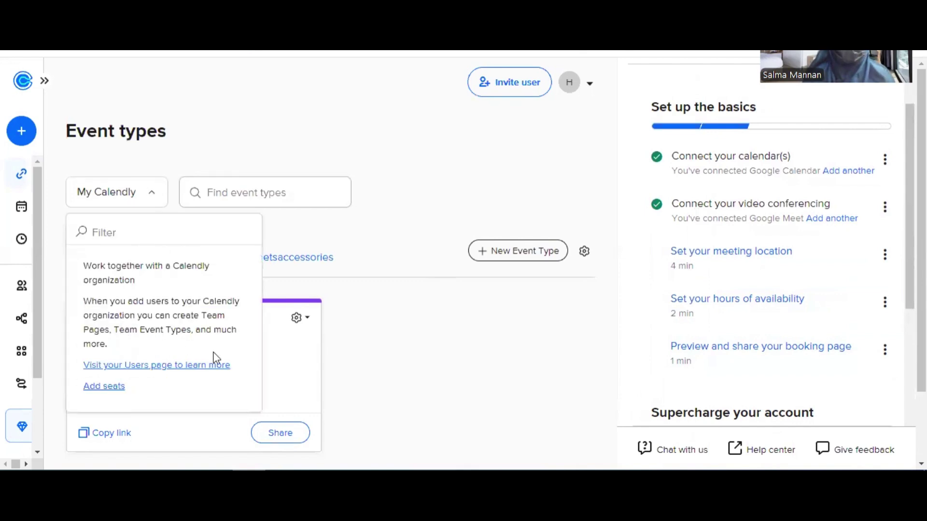
{"action": "left_click", "coordinate": [355, 370]}
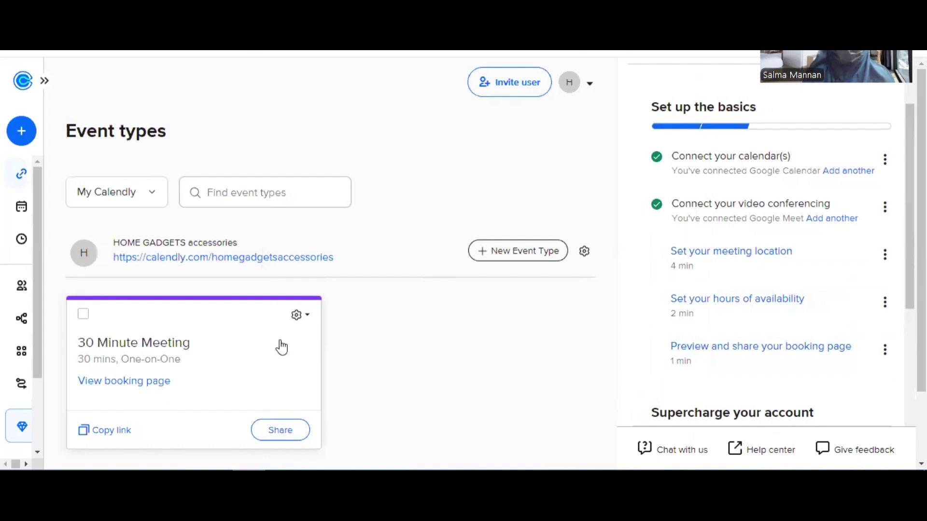
Open the booking page of the 30 Minute Meeting and examine which days are bookable in August 2024
{"action": "scroll", "coordinate": [395, 362], "scroll_direction": "down", "scroll_amount": 2}
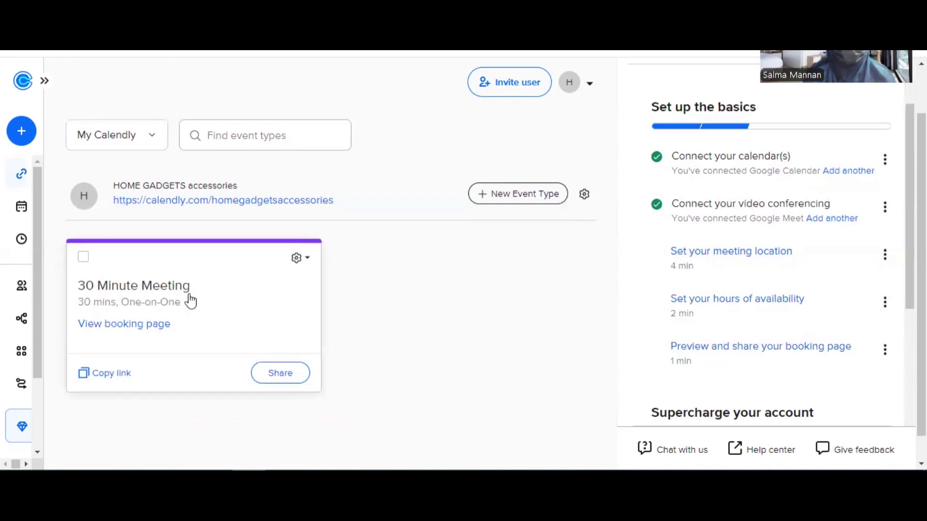
{"action": "left_click", "coordinate": [133, 331]}
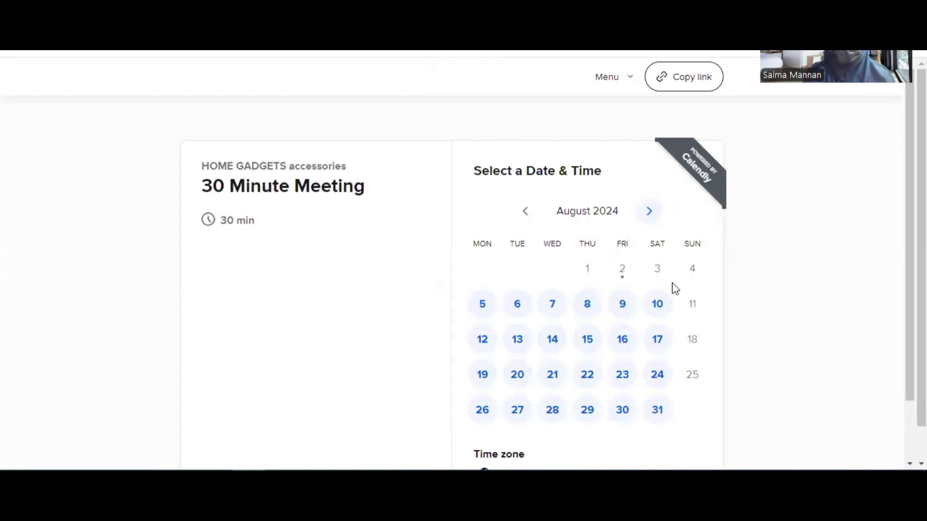
{"action": "scroll", "coordinate": [675, 288], "scroll_direction": "down", "scroll_amount": 2}
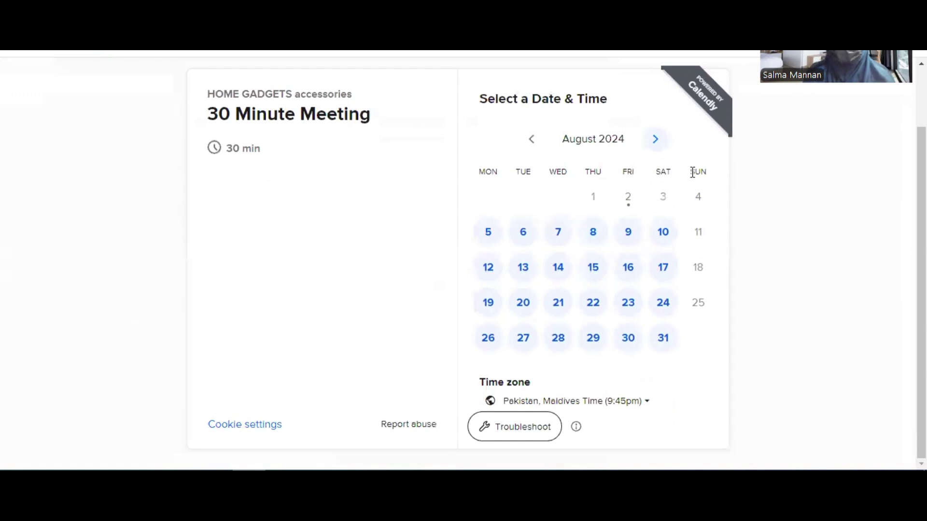
{"action": "left_click_drag", "start_coordinate": [692, 172], "coordinate": [709, 172]}
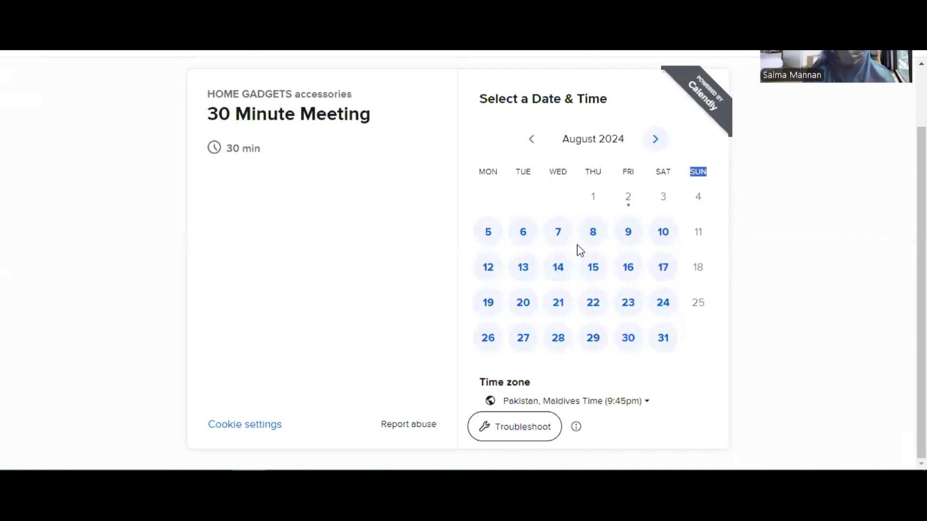
Choose the 9:00pm slot on Friday, August 9 for the 30 Minute Meeting and continue to the invitee details
{"action": "left_click", "coordinate": [626, 239]}
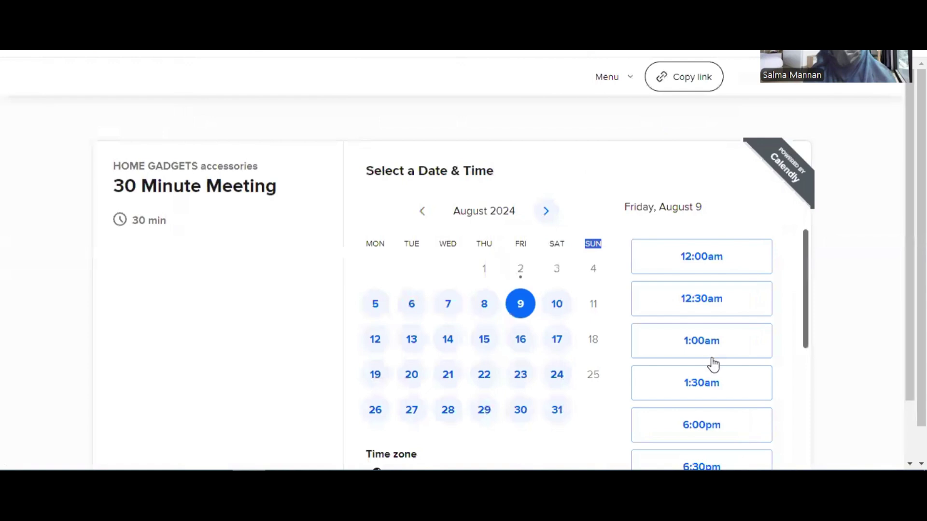
{"action": "scroll", "coordinate": [714, 365], "scroll_direction": "down", "scroll_amount": 4}
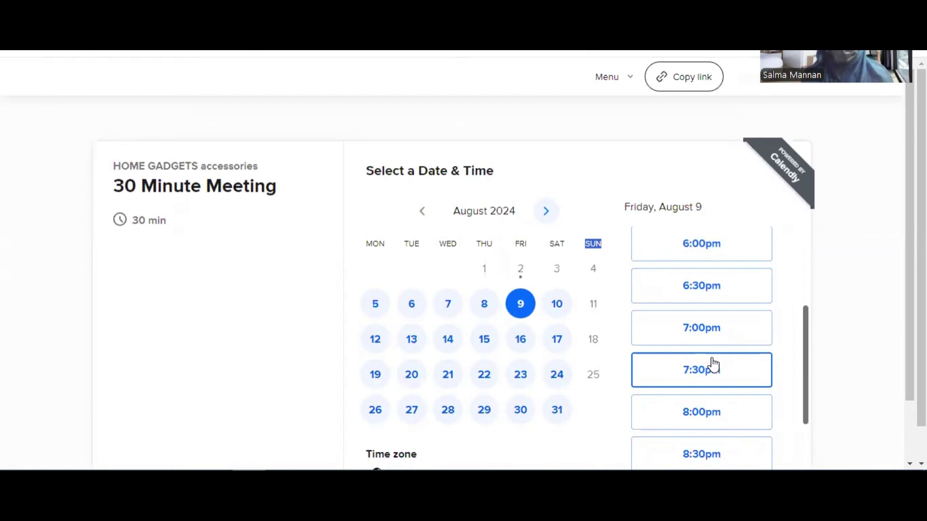
{"action": "scroll", "coordinate": [713, 365], "scroll_direction": "down", "scroll_amount": 5}
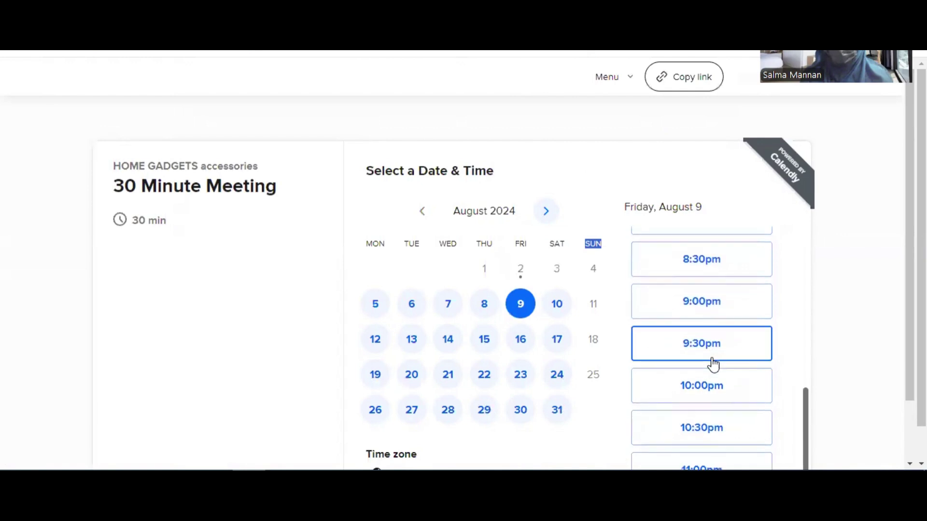
{"action": "scroll", "coordinate": [714, 365], "scroll_direction": "up", "scroll_amount": 5}
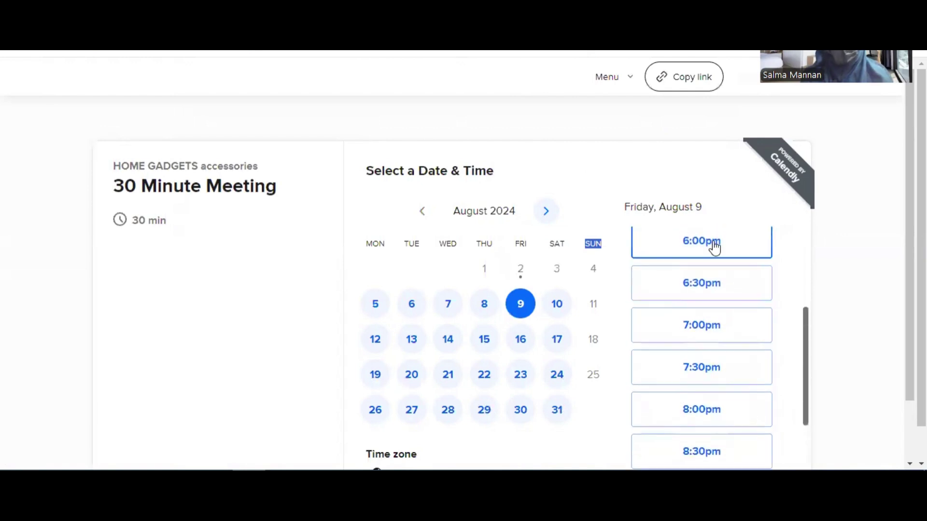
{"action": "scroll", "coordinate": [720, 316], "scroll_direction": "up", "scroll_amount": 4}
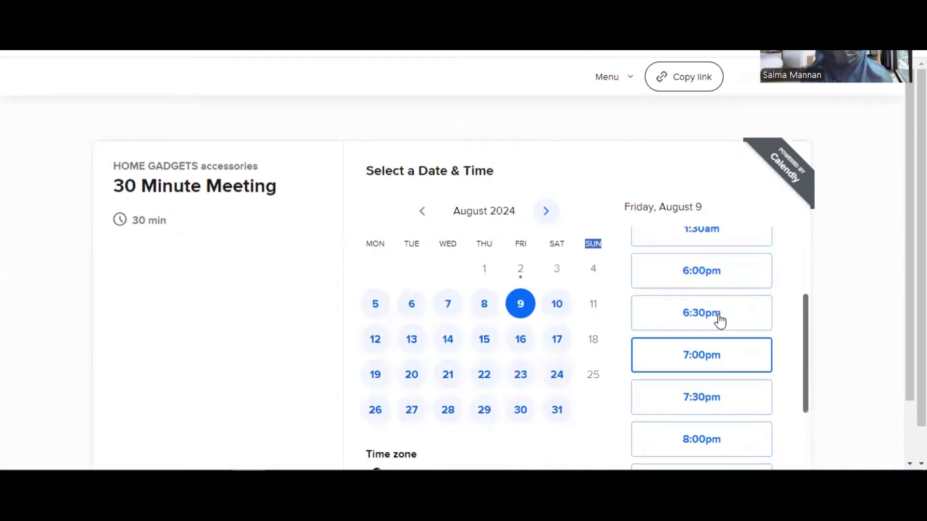
{"action": "scroll", "coordinate": [719, 320], "scroll_direction": "down", "scroll_amount": 9}
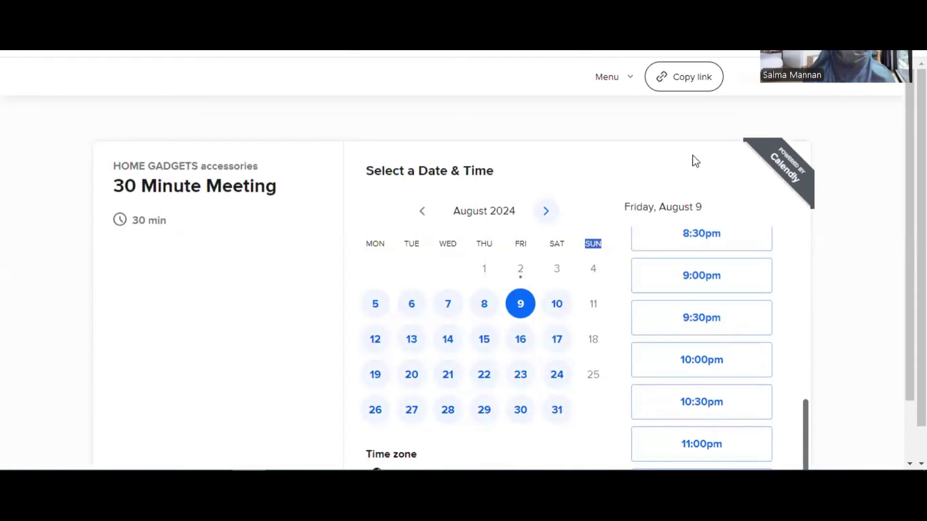
{"action": "left_click", "coordinate": [681, 270]}
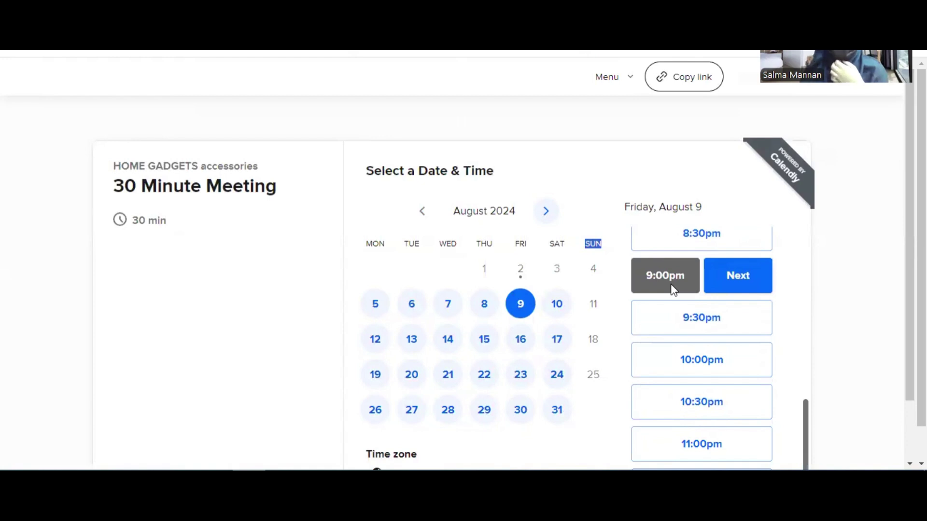
{"action": "left_click", "coordinate": [744, 284]}
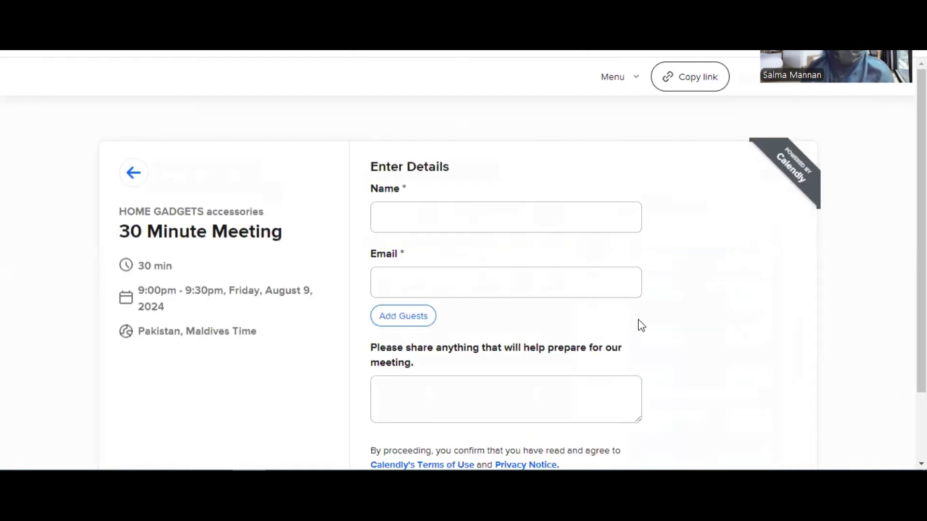
Examine the fields of the invitee details form, and return to the event types page without scheduling
{"action": "scroll", "coordinate": [563, 209], "scroll_direction": "down", "scroll_amount": 2}
{"action": "scroll", "coordinate": [563, 209], "scroll_direction": "up", "scroll_amount": 1}
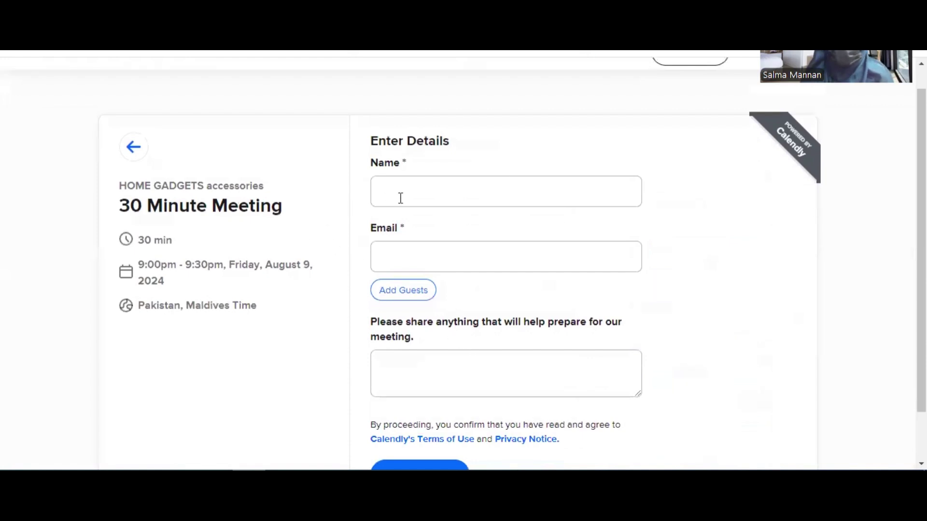
{"action": "scroll", "coordinate": [468, 297], "scroll_direction": "down", "scroll_amount": 2}
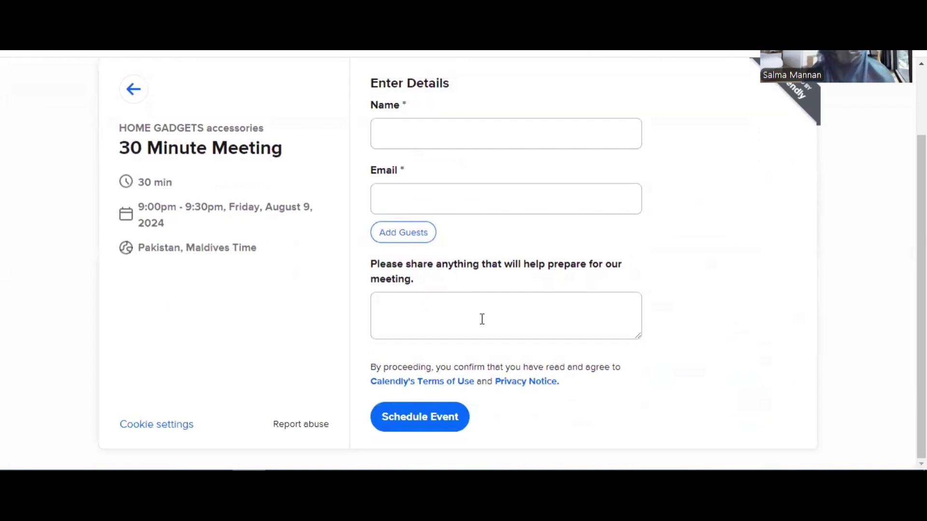
{"action": "scroll", "coordinate": [482, 221], "scroll_direction": "up", "scroll_amount": 1}
{"action": "scroll", "coordinate": [482, 217], "scroll_direction": "down", "scroll_amount": 1}
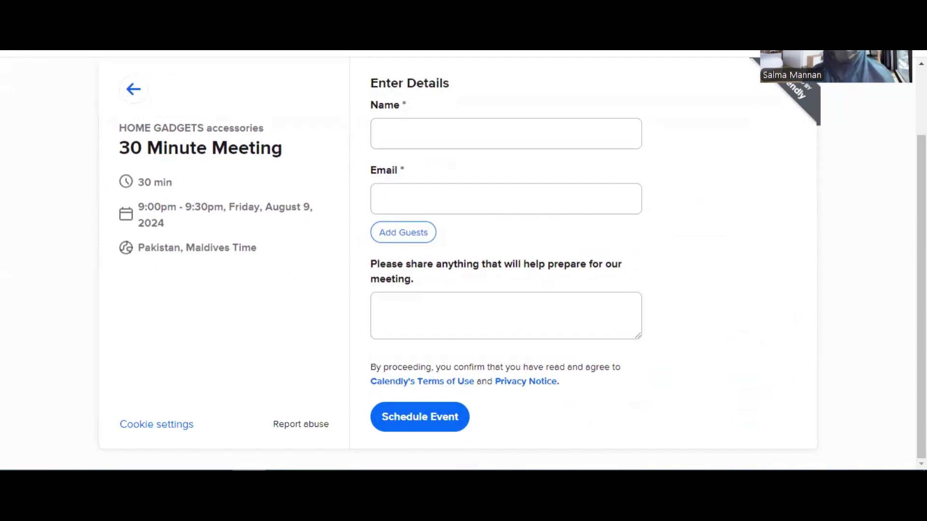
{"action": "left_click", "coordinate": [821, 53]}
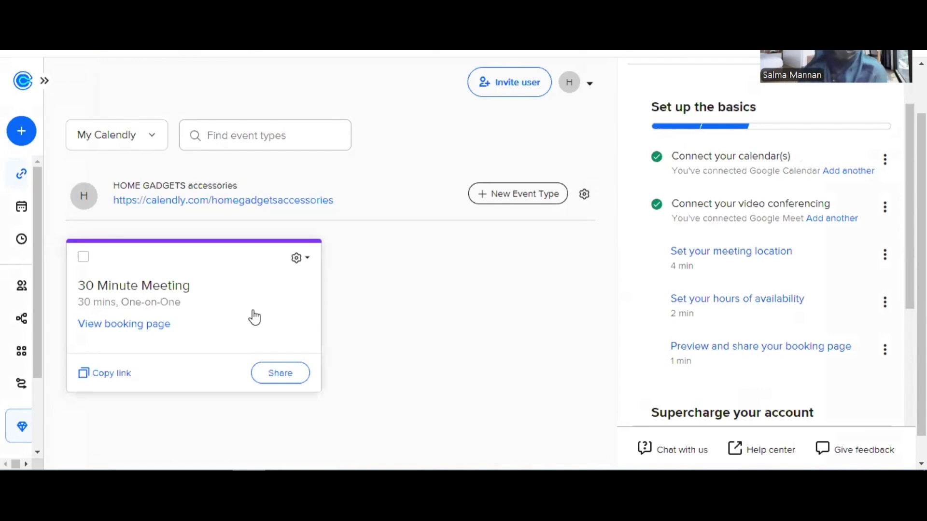
Open the event details of the 30 Minute Meeting for editing and set its duration to 60 min
{"action": "left_click", "coordinate": [304, 263]}
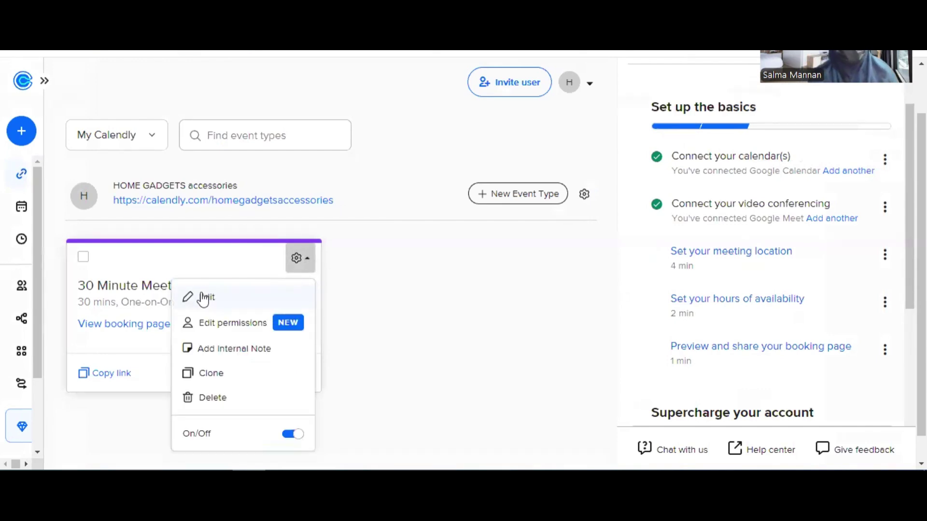
{"action": "left_click", "coordinate": [201, 298]}
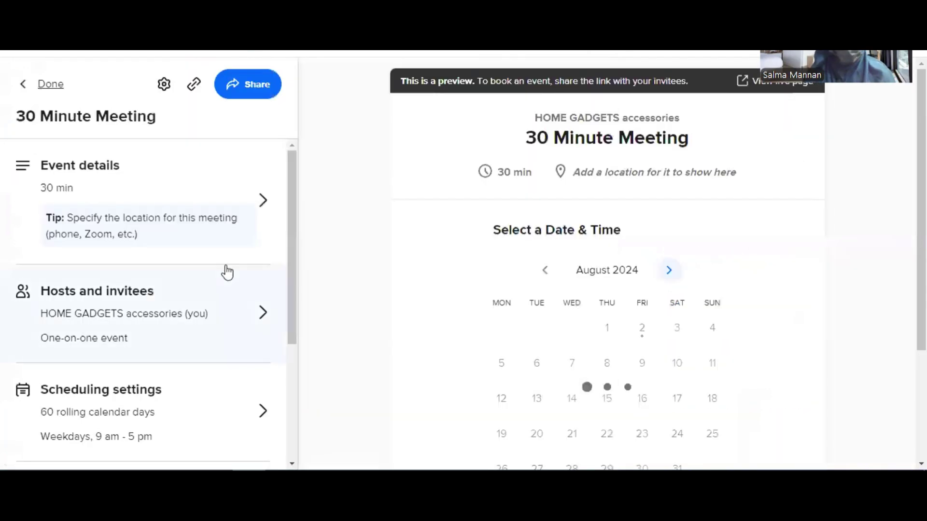
{"action": "scroll", "coordinate": [229, 251], "scroll_direction": "down", "scroll_amount": 1}
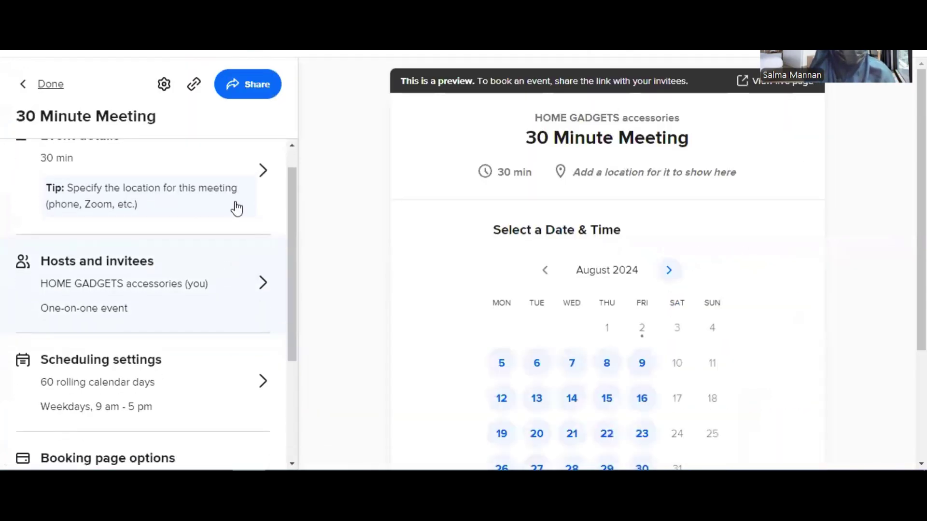
{"action": "left_click", "coordinate": [249, 158]}
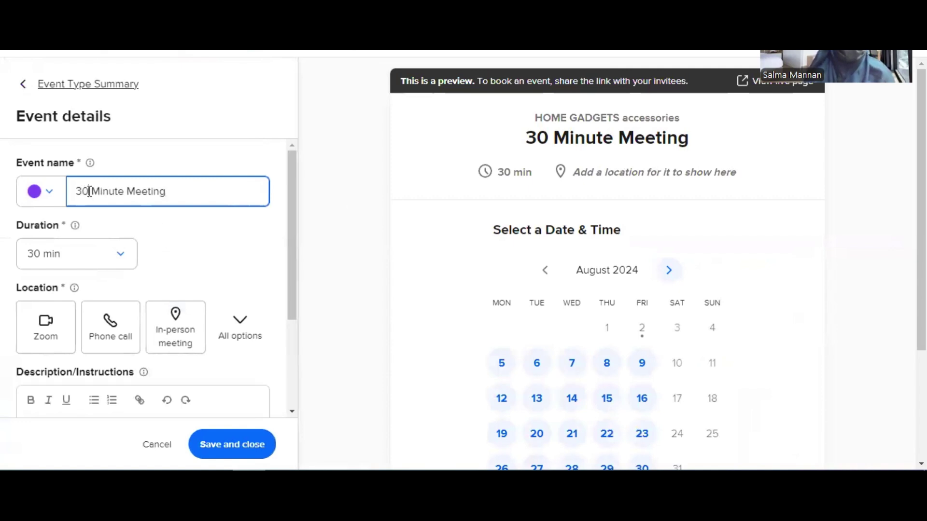
{"action": "left_click", "coordinate": [118, 253]}
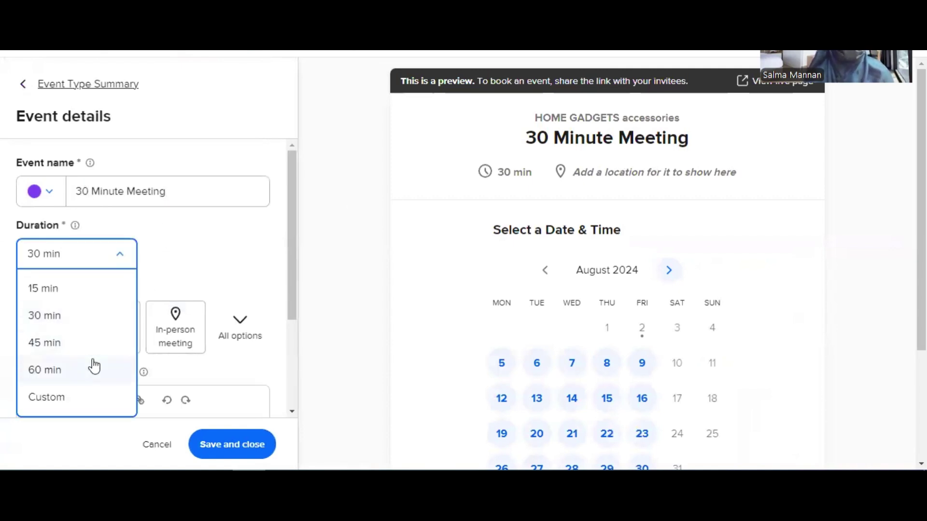
{"action": "scroll", "coordinate": [94, 366], "scroll_direction": "down", "scroll_amount": 1}
{"action": "left_click", "coordinate": [79, 354]}
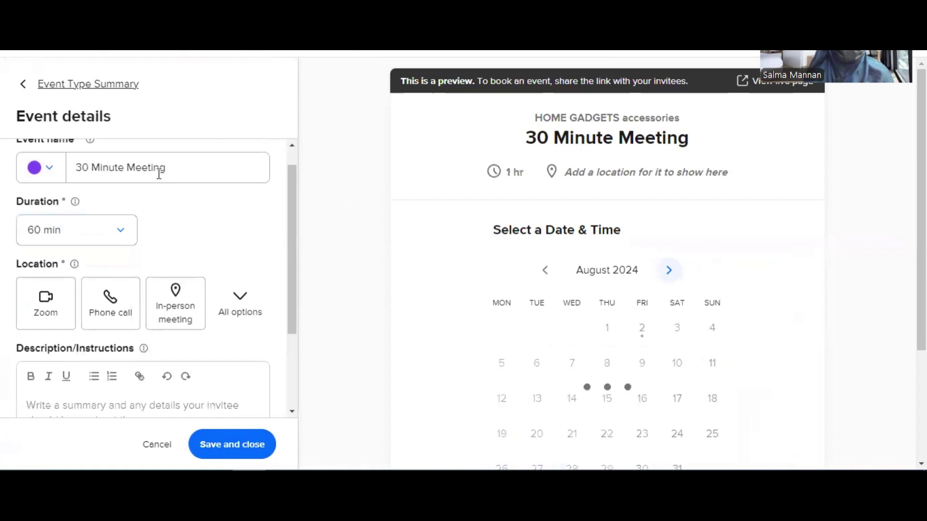
Shorten the event name to "inute Meeting" and keep the unsaved event details open for editing
{"action": "left_click", "coordinate": [90, 169]}
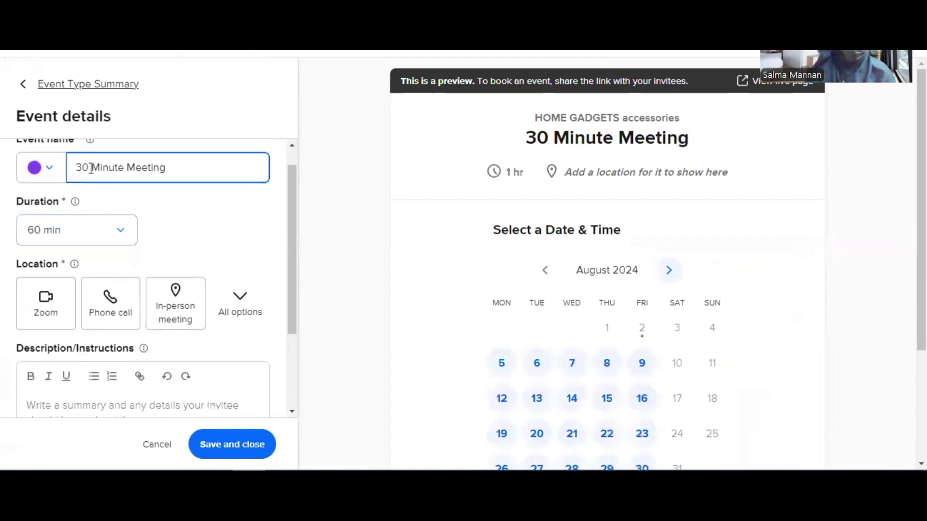
{"action": "key", "text": "BackSpace"}
{"action": "key", "text": "BackSpace"}
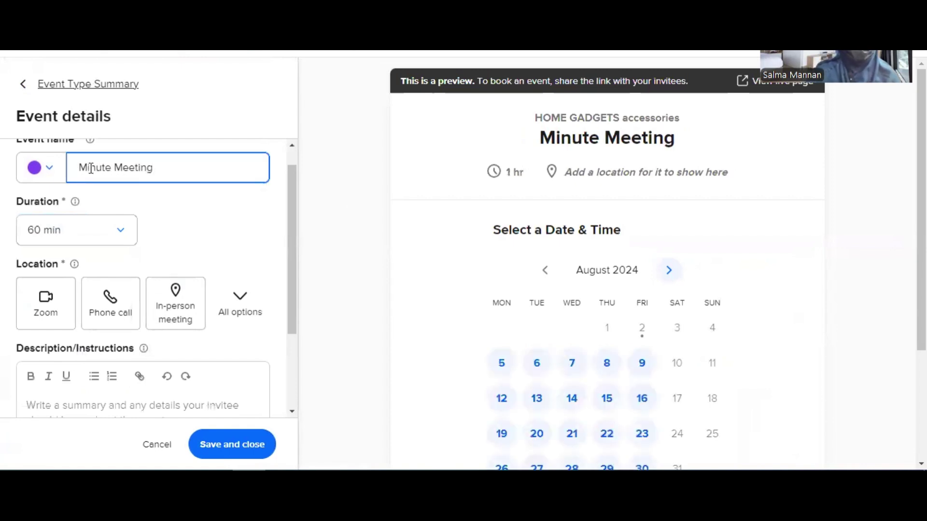
{"action": "type", "text": "0"}
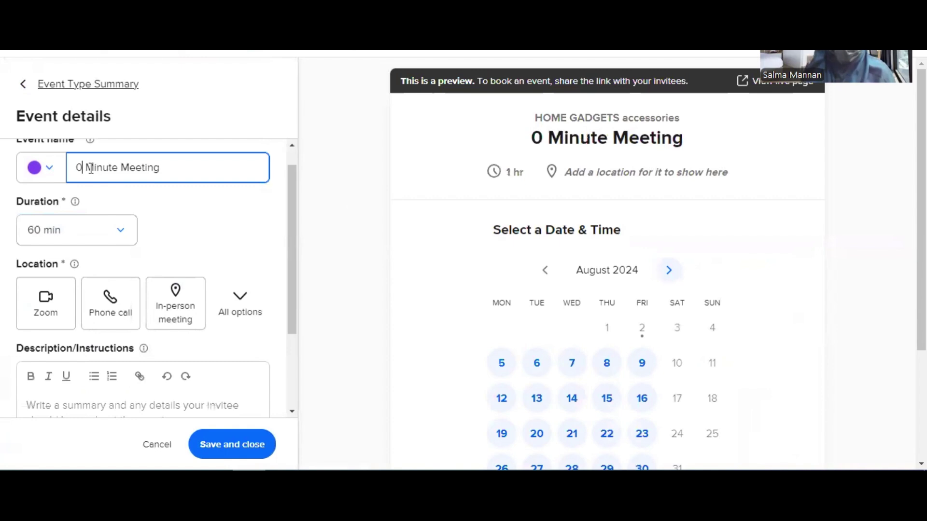
{"action": "key", "text": "BackSpace"}
{"action": "type", "text": "0"}
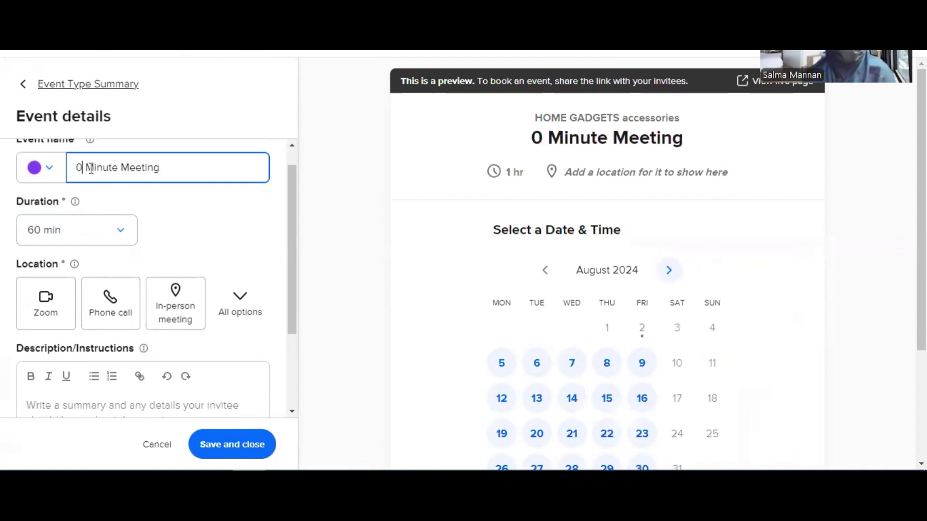
{"action": "key", "text": "BackSpace"}
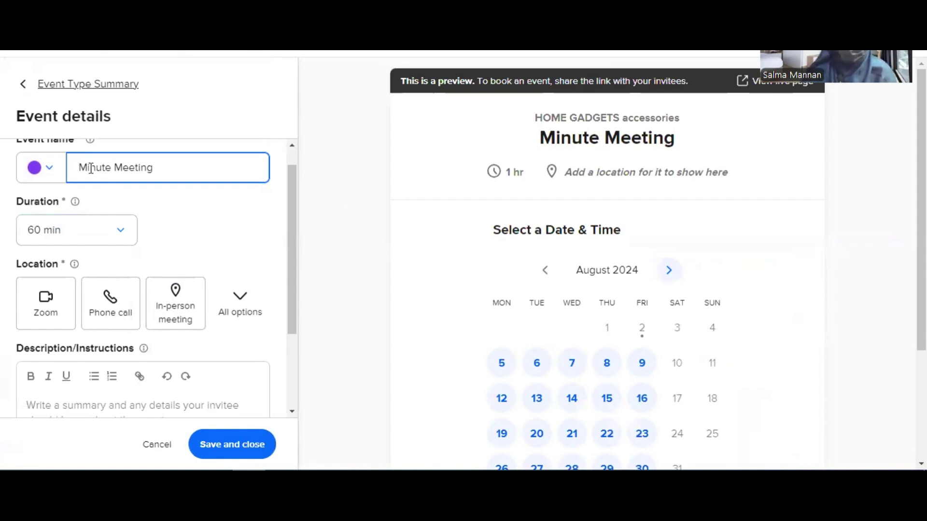
{"action": "left_click", "coordinate": [91, 169]}
{"action": "key", "text": "BackSpace"}
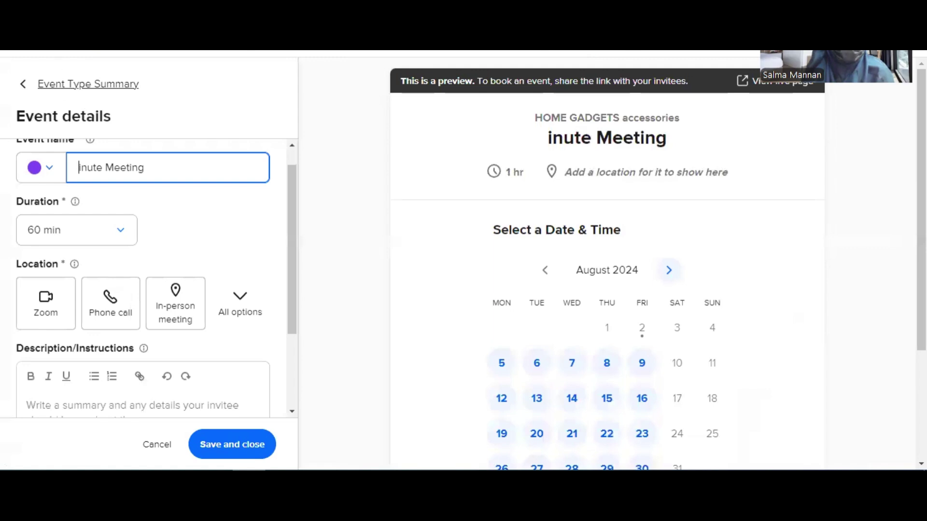
{"action": "key", "text": "alt+Left"}
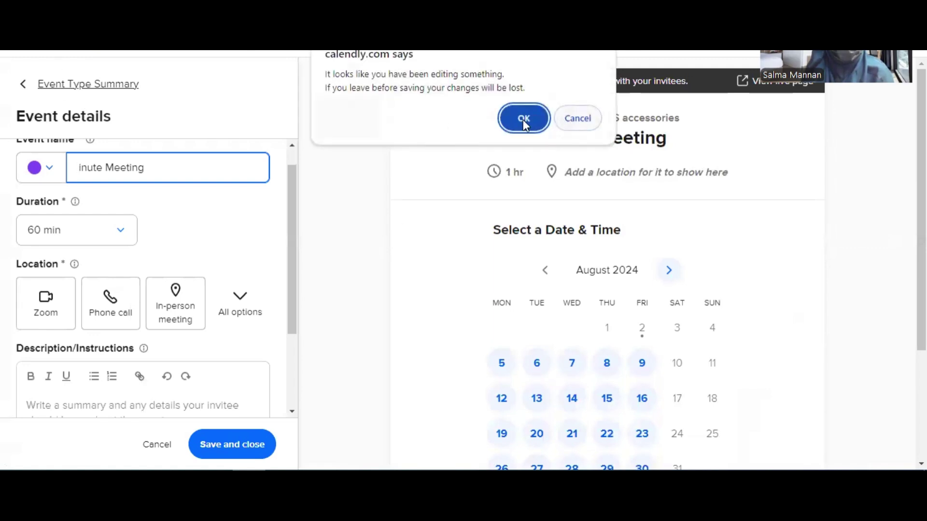
{"action": "left_click", "coordinate": [586, 119]}
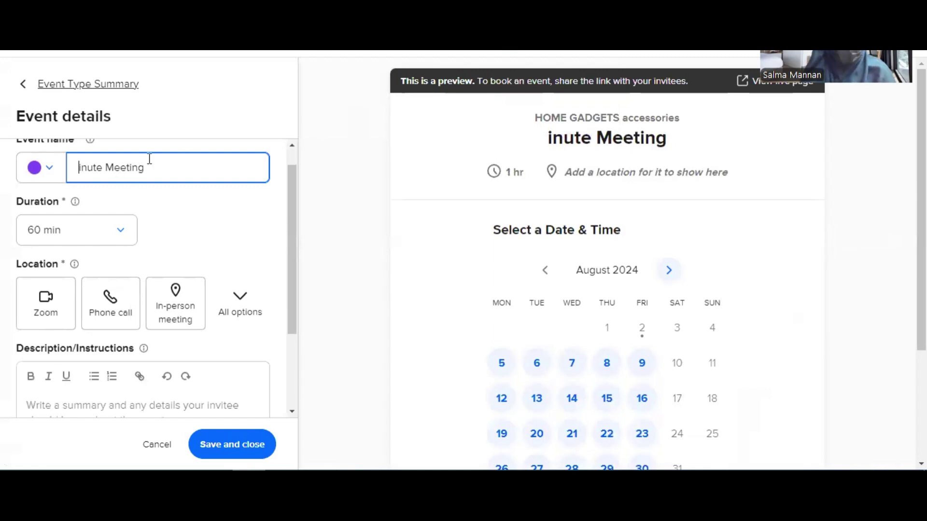
Review the duration, location and description options of the event, and save the event details
{"action": "left_click", "coordinate": [68, 233]}
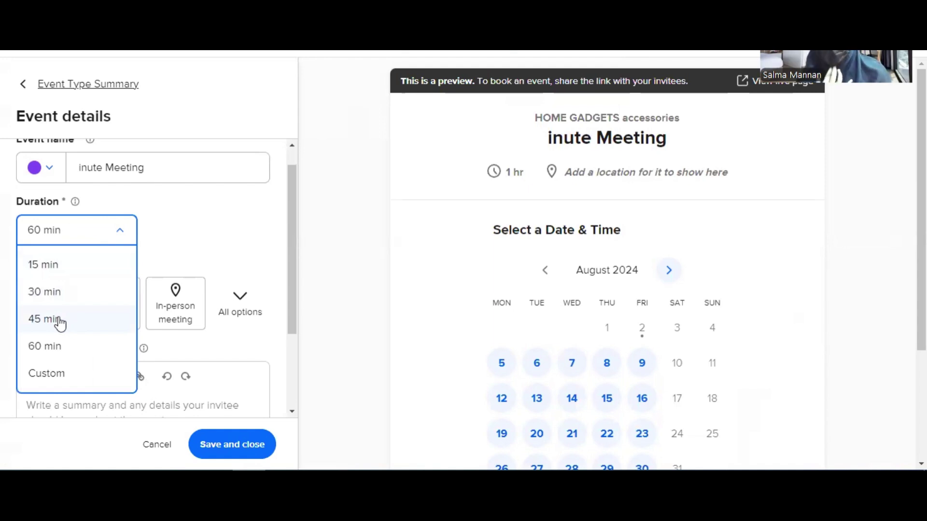
{"action": "left_click", "coordinate": [220, 209]}
{"action": "scroll", "coordinate": [166, 256], "scroll_direction": "down", "scroll_amount": 1}
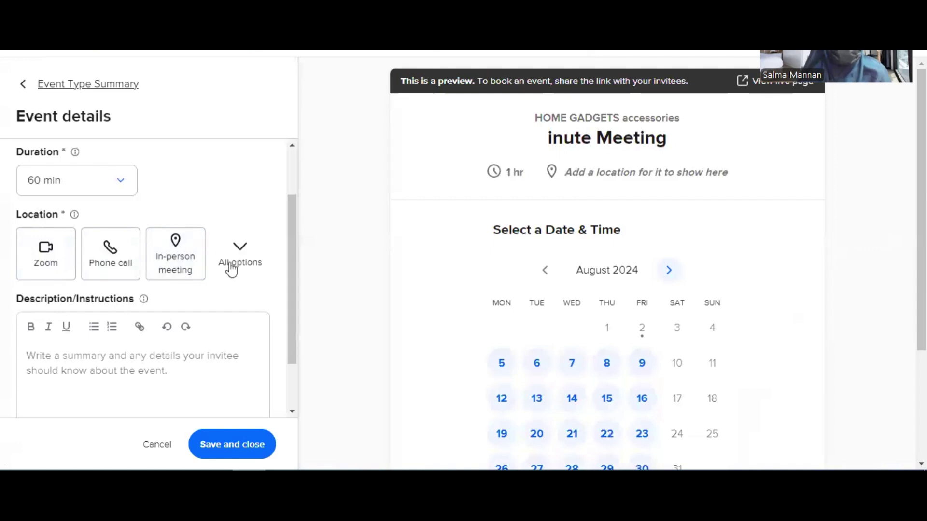
{"action": "scroll", "coordinate": [230, 268], "scroll_direction": "down", "scroll_amount": 2}
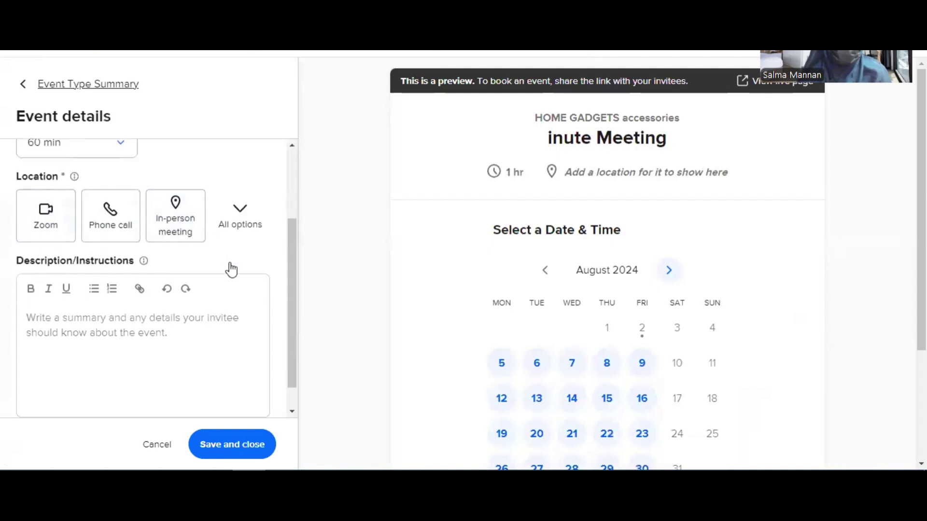
{"action": "left_click", "coordinate": [57, 295]}
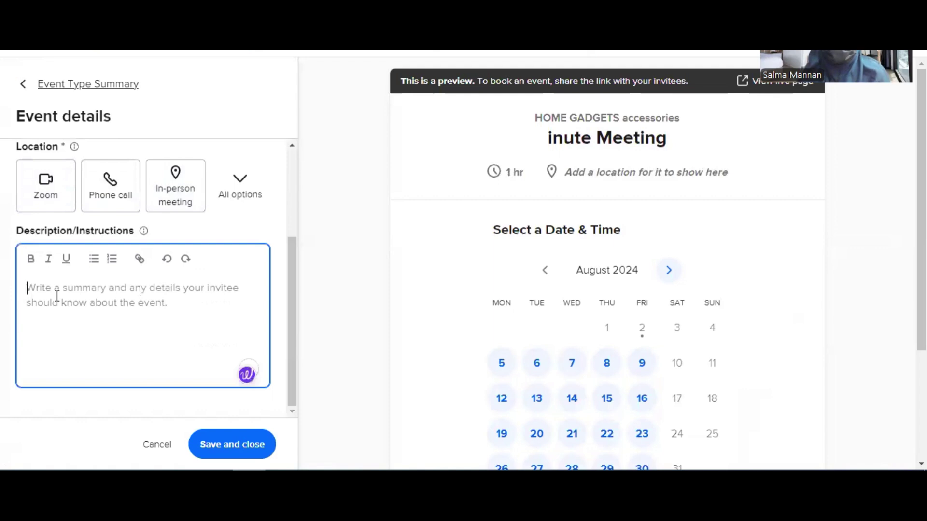
{"action": "scroll", "coordinate": [57, 296], "scroll_direction": "up", "scroll_amount": 3}
{"action": "scroll", "coordinate": [82, 298], "scroll_direction": "down", "scroll_amount": 3}
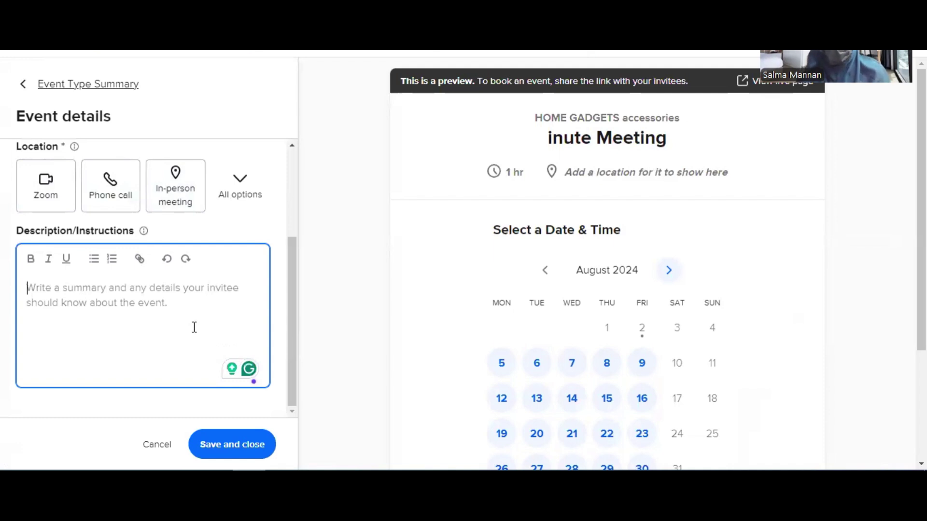
{"action": "left_click", "coordinate": [217, 445]}
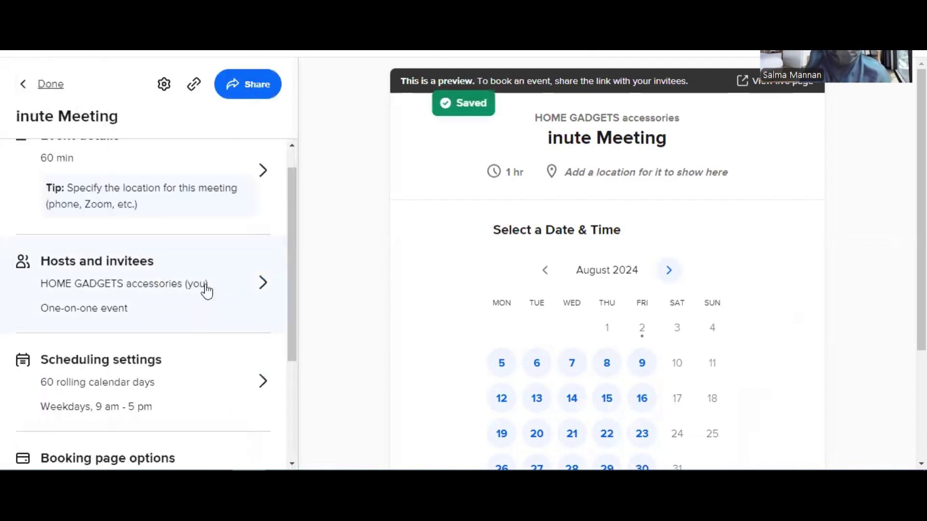
Examine the host and guest settings under Hosts and invitees, and return to the event type summary
{"action": "scroll", "coordinate": [203, 290], "scroll_direction": "down", "scroll_amount": 3}
{"action": "scroll", "coordinate": [207, 292], "scroll_direction": "up", "scroll_amount": 2}
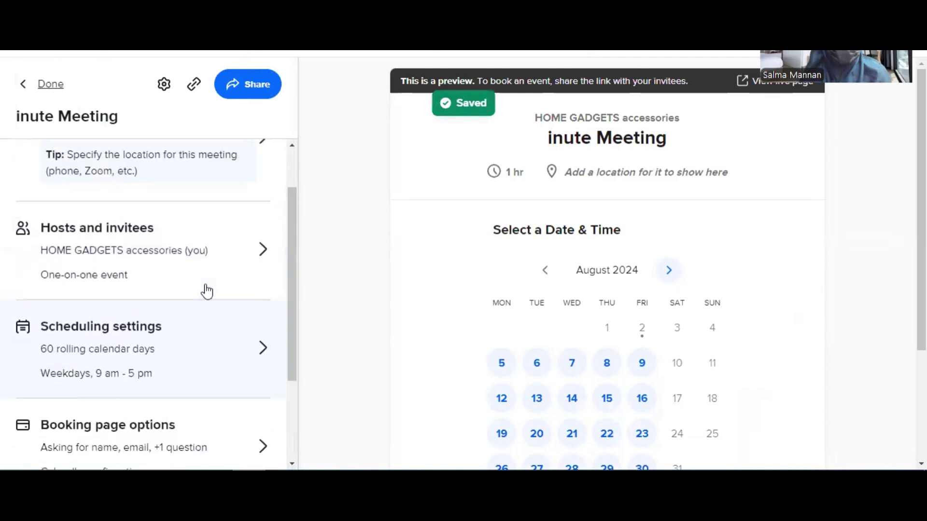
{"action": "left_click", "coordinate": [192, 252]}
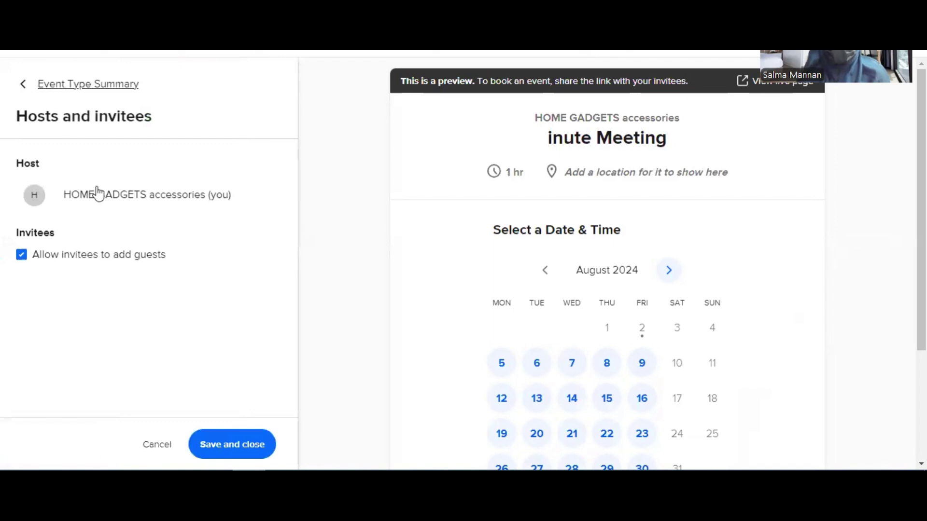
{"action": "scroll", "coordinate": [193, 323], "scroll_direction": "down", "scroll_amount": 2}
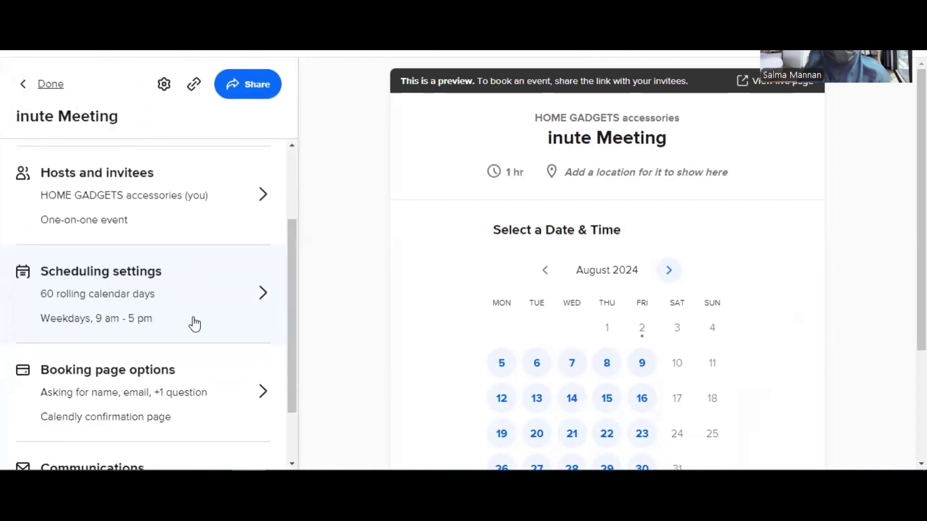
Open the scheduling settings and examine the date range choices, the day-counting options, the host's hours and the event limits
{"action": "left_click", "coordinate": [213, 265]}
{"action": "scroll", "coordinate": [215, 264], "scroll_direction": "down", "scroll_amount": 1}
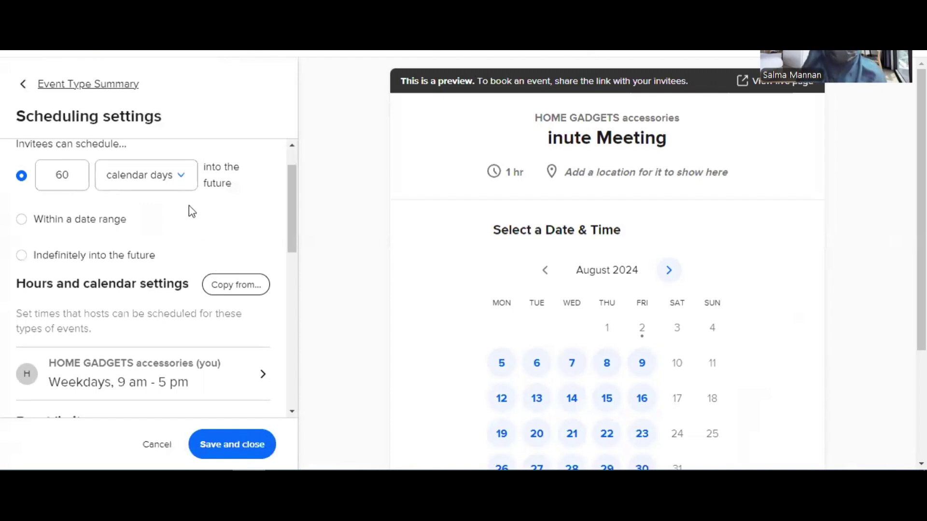
{"action": "scroll", "coordinate": [190, 206], "scroll_direction": "up", "scroll_amount": 1}
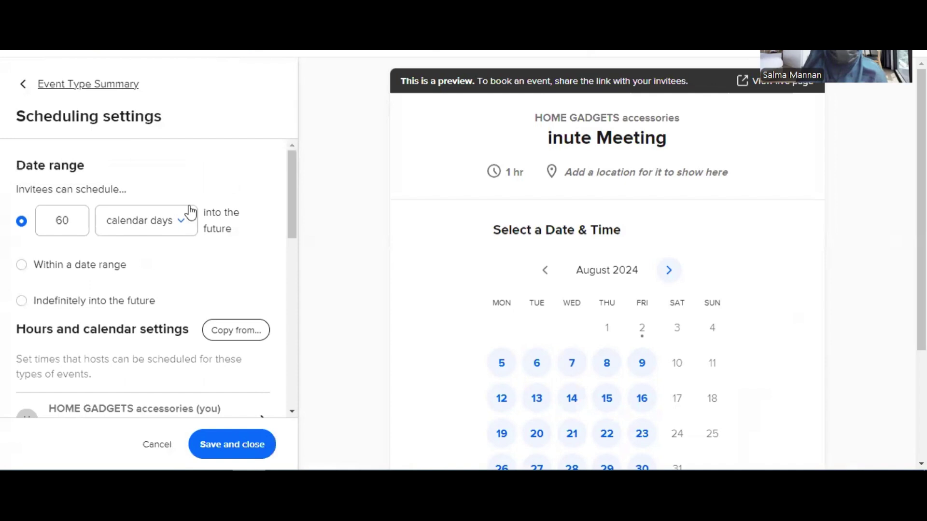
{"action": "left_click", "coordinate": [71, 226]}
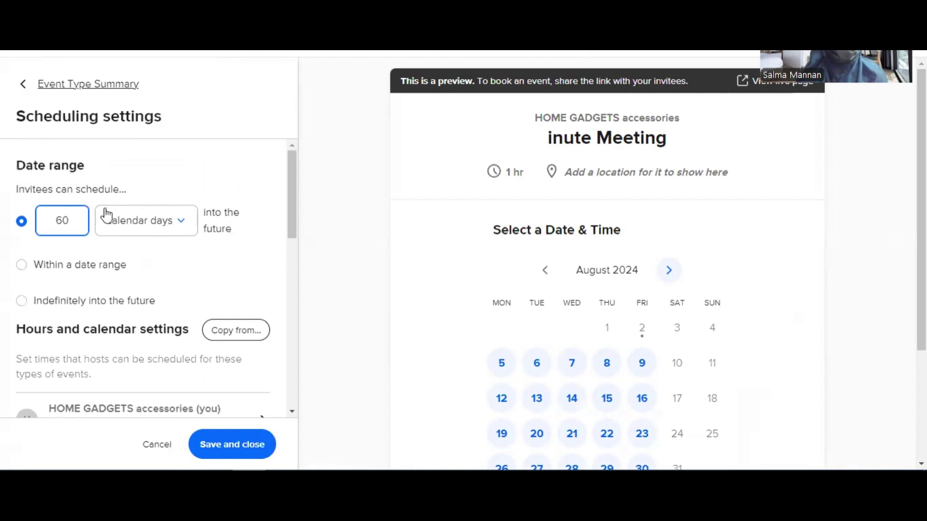
{"action": "left_click", "coordinate": [177, 225]}
{"action": "scroll", "coordinate": [157, 291], "scroll_direction": "down", "scroll_amount": 1}
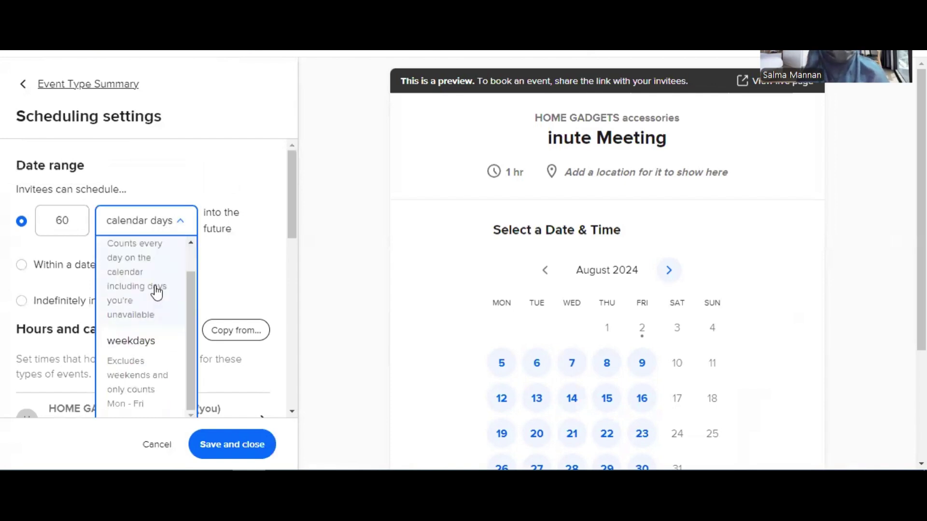
{"action": "scroll", "coordinate": [147, 343], "scroll_direction": "up", "scroll_amount": 1}
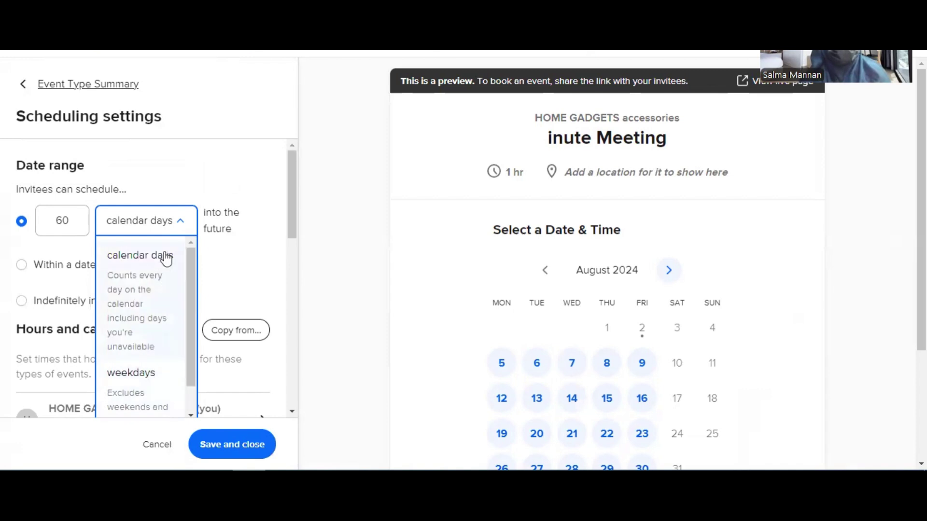
{"action": "scroll", "coordinate": [222, 278], "scroll_direction": "down", "scroll_amount": 3}
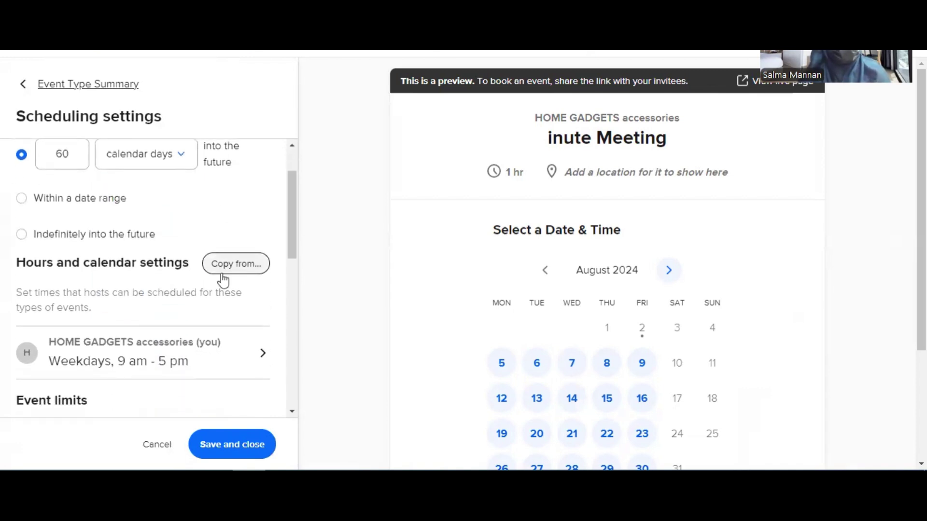
{"action": "scroll", "coordinate": [222, 279], "scroll_direction": "down", "scroll_amount": 2}
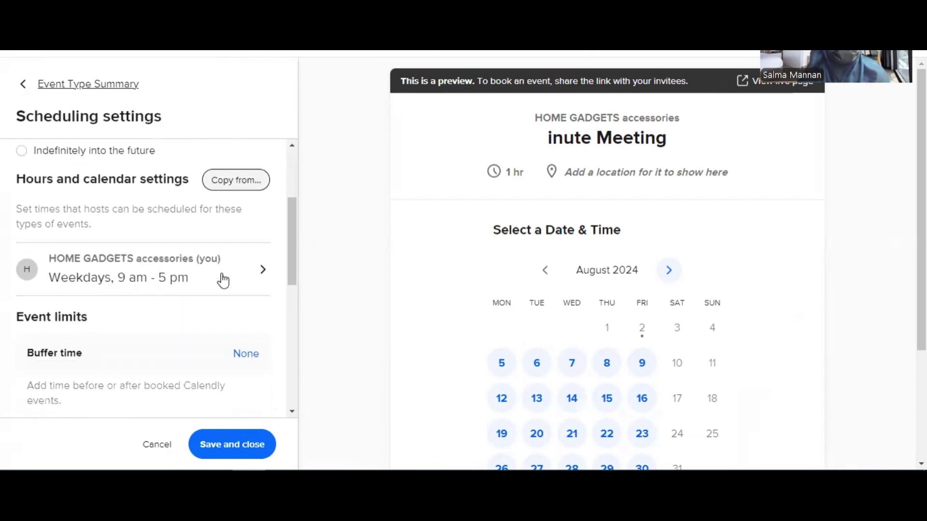
{"action": "scroll", "coordinate": [222, 278], "scroll_direction": "down", "scroll_amount": 2}
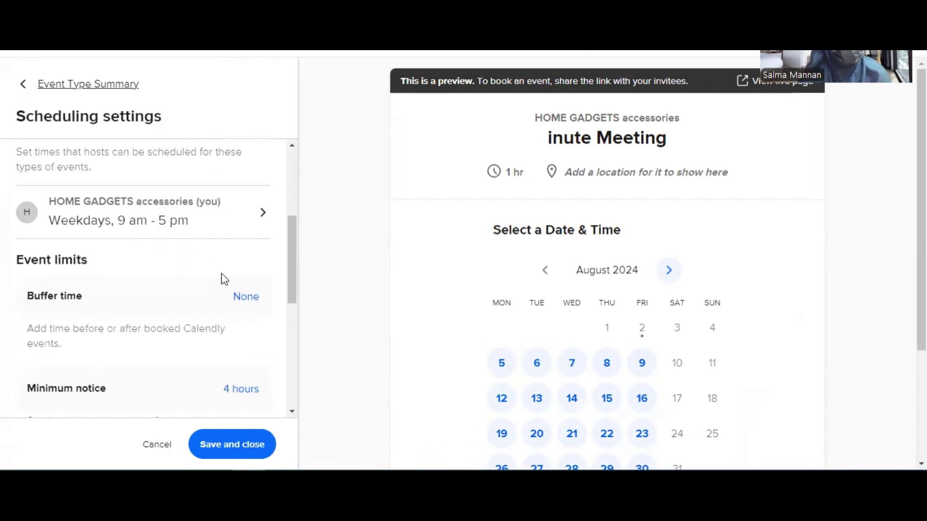
Open the host's Working hours schedule and examine the weekly hours for each day without editing them
{"action": "left_click", "coordinate": [247, 216]}
{"action": "scroll", "coordinate": [181, 295], "scroll_direction": "down", "scroll_amount": 3}
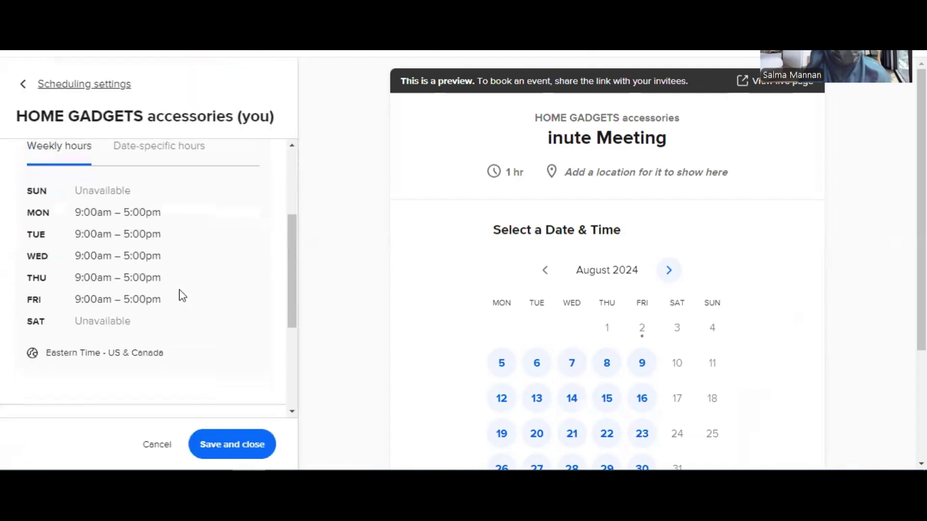
{"action": "left_click", "coordinate": [132, 270]}
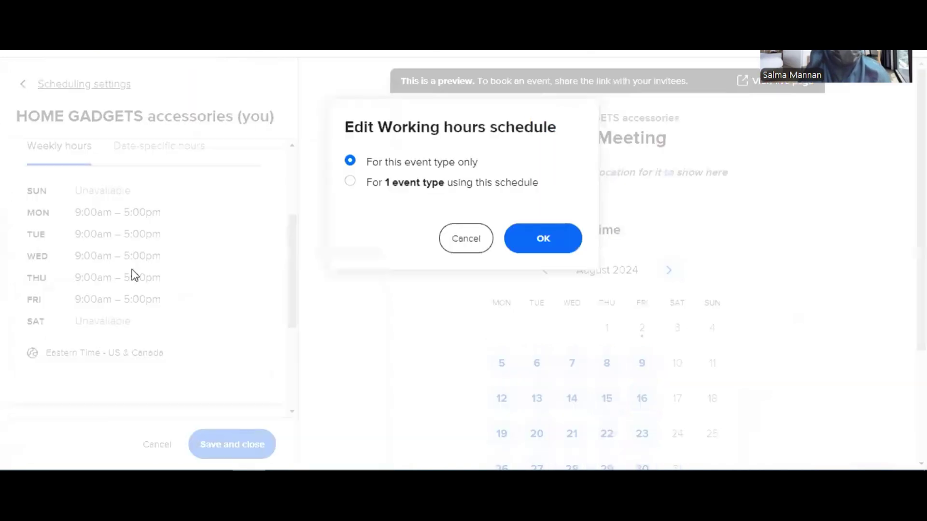
{"action": "left_click", "coordinate": [466, 241]}
{"action": "scroll", "coordinate": [142, 294], "scroll_direction": "up", "scroll_amount": 2}
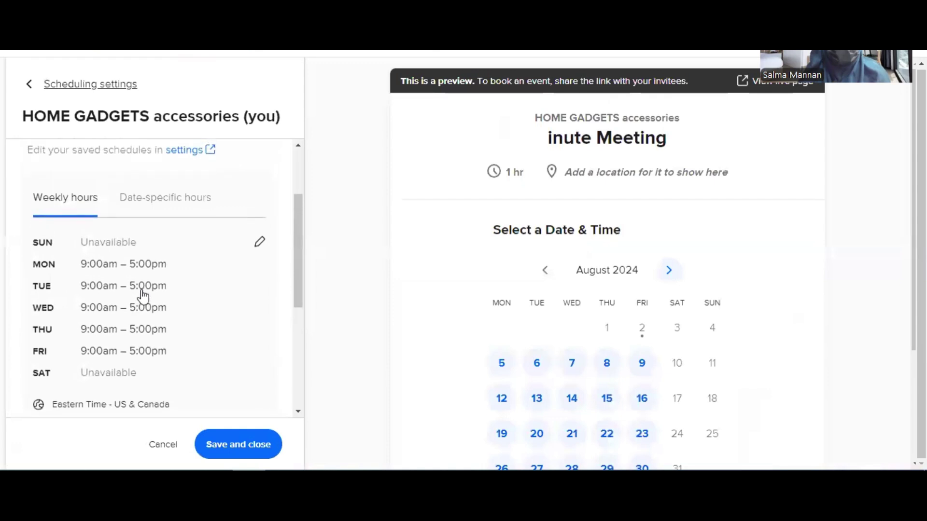
{"action": "scroll", "coordinate": [142, 295], "scroll_direction": "up", "scroll_amount": 1}
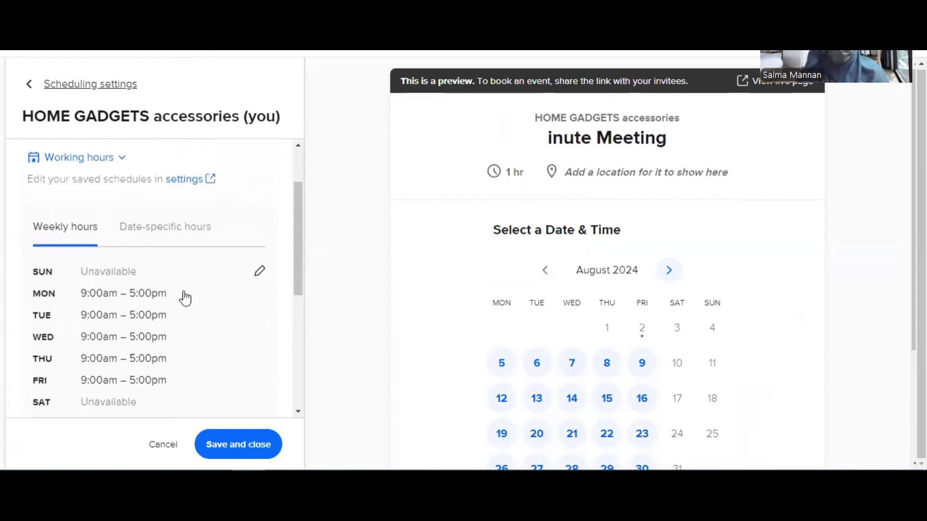
{"action": "scroll", "coordinate": [185, 299], "scroll_direction": "down", "scroll_amount": 1}
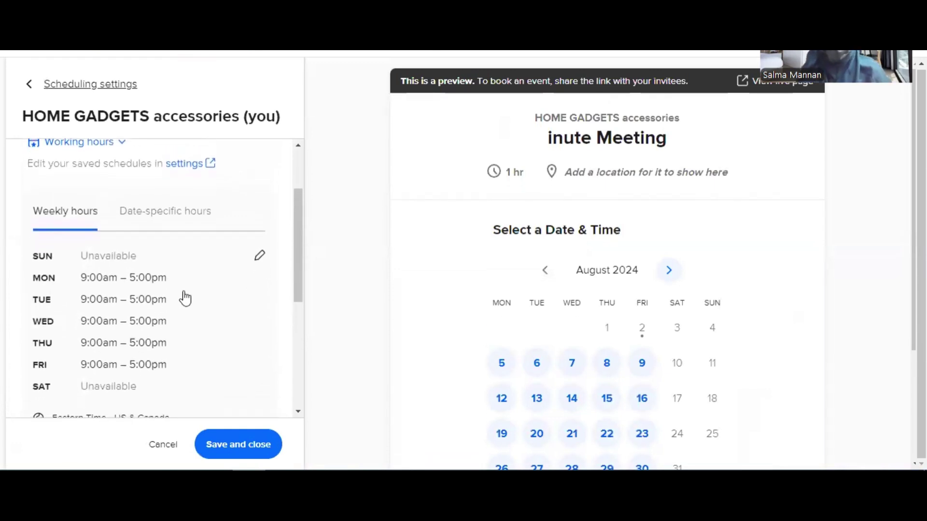
Make the Working hours schedule editable as custom hours for this event type only
{"action": "left_click", "coordinate": [260, 265]}
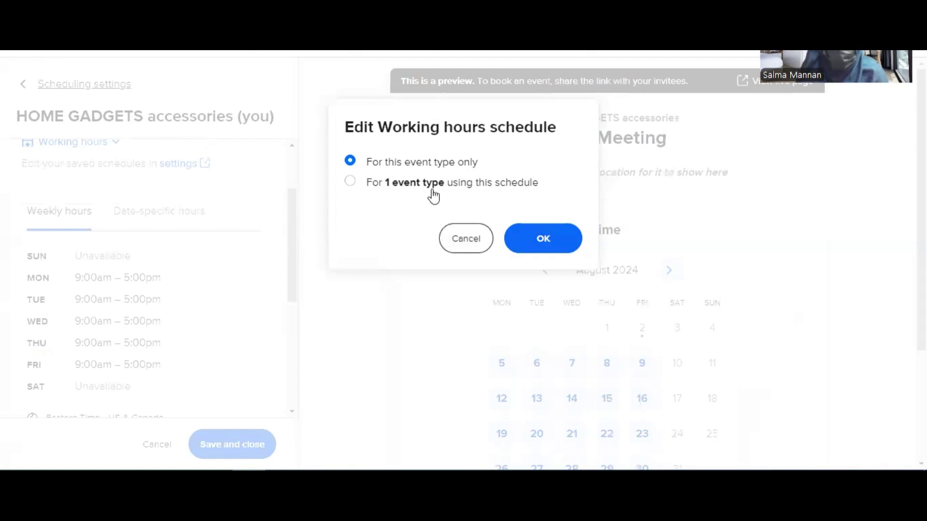
{"action": "left_click", "coordinate": [538, 238]}
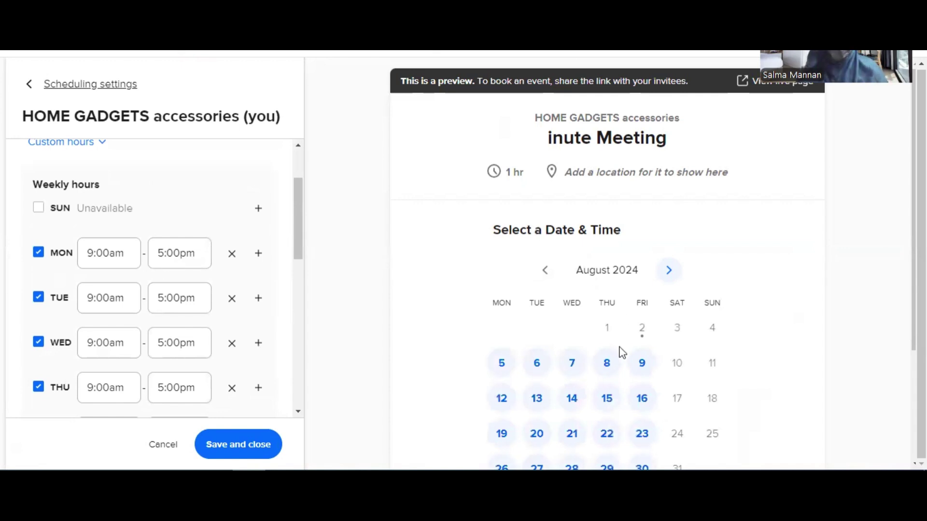
{"action": "scroll", "coordinate": [621, 353], "scroll_direction": "down", "scroll_amount": 2}
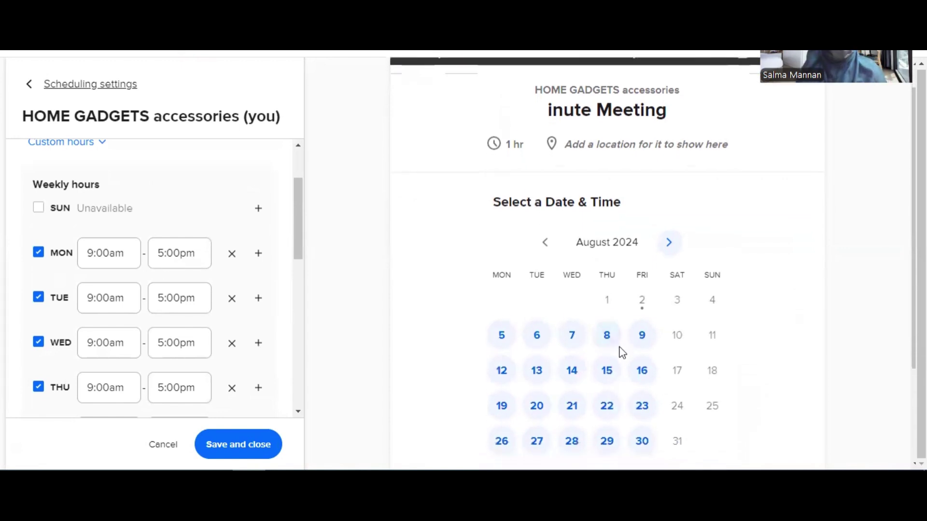
Set Monday's start time to 1:00pm in the custom weekly hours
{"action": "left_click", "coordinate": [123, 253]}
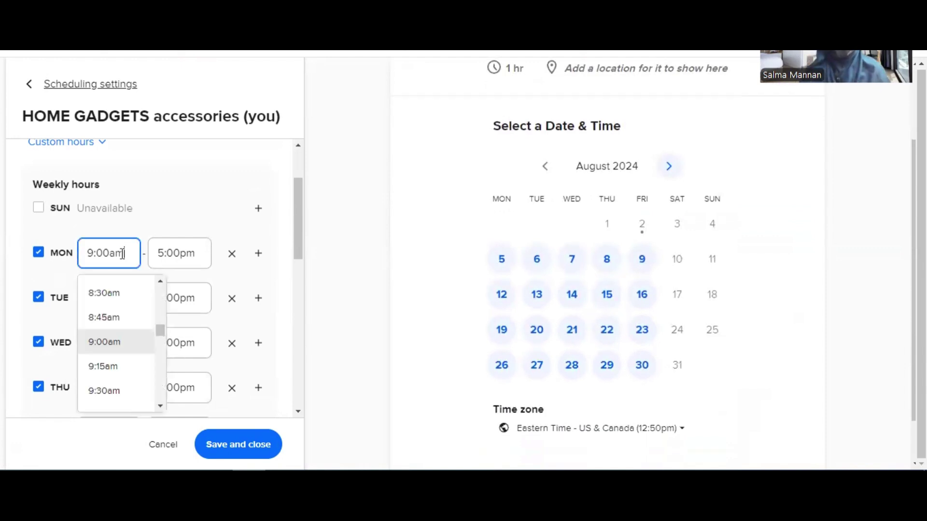
{"action": "key", "text": "BackSpace"}
{"action": "key", "text": "BackSpace"}
{"action": "key", "text": "BackSpace"}
{"action": "key", "text": "BackSpace"}
{"action": "key", "text": "BackSpace"}
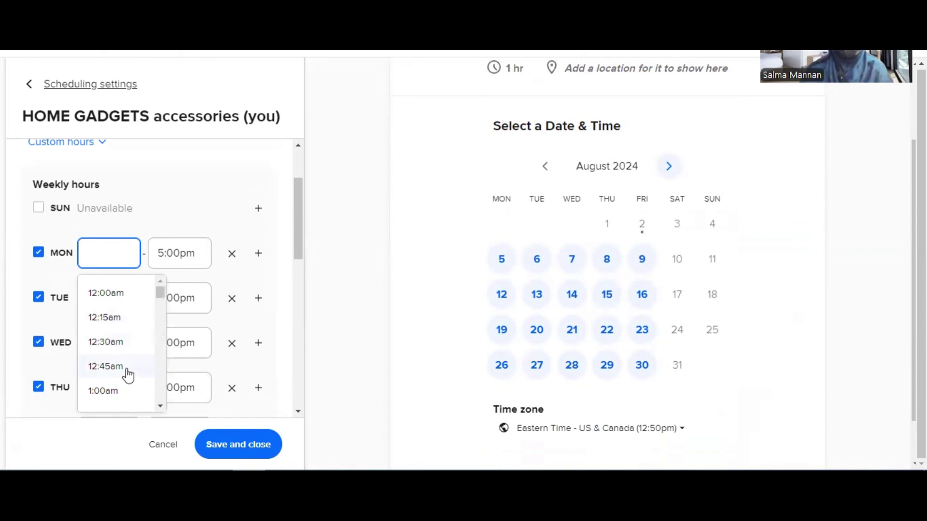
{"action": "left_click", "coordinate": [110, 390]}
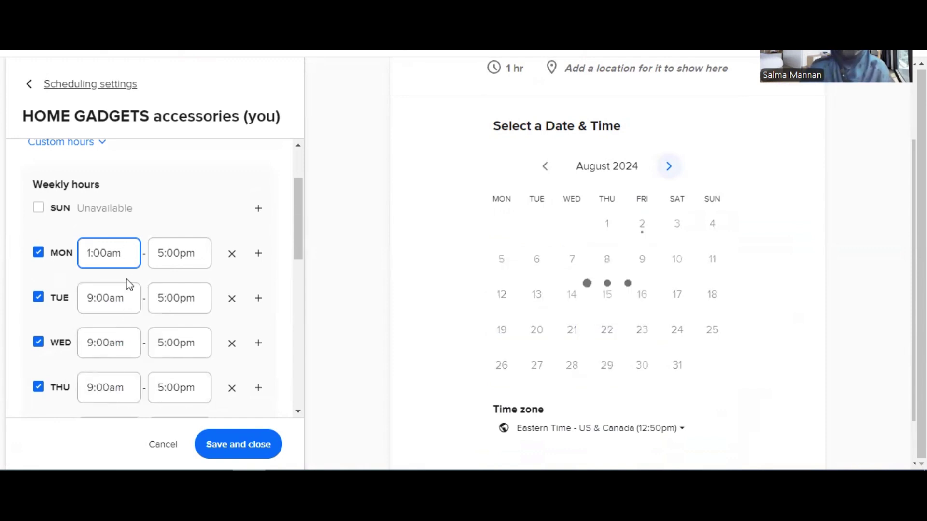
{"action": "key", "text": "BackSpace"}
{"action": "key", "text": "BackSpace"}
{"action": "type", "text": "pm"}
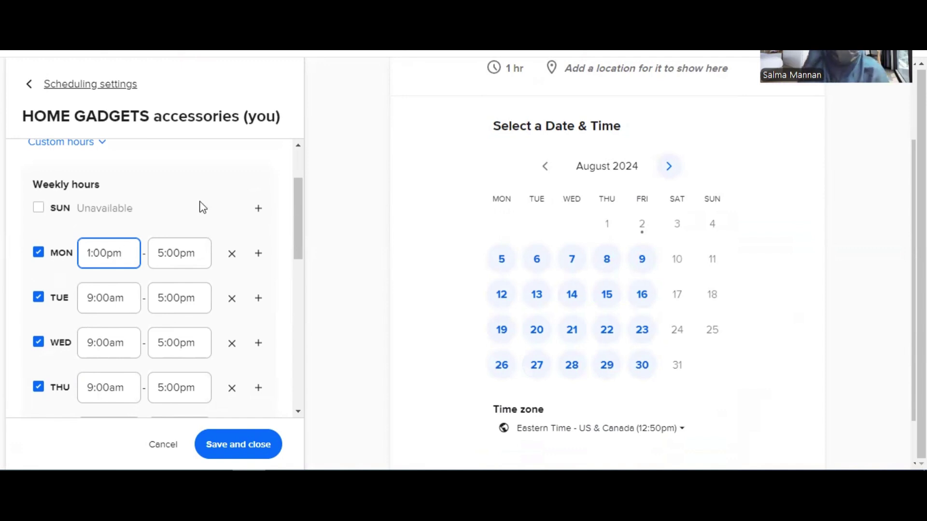
Add a second Monday availability interval from 8:00pm to 11:00pm
{"action": "scroll", "coordinate": [131, 282], "scroll_direction": "down", "scroll_amount": 1}
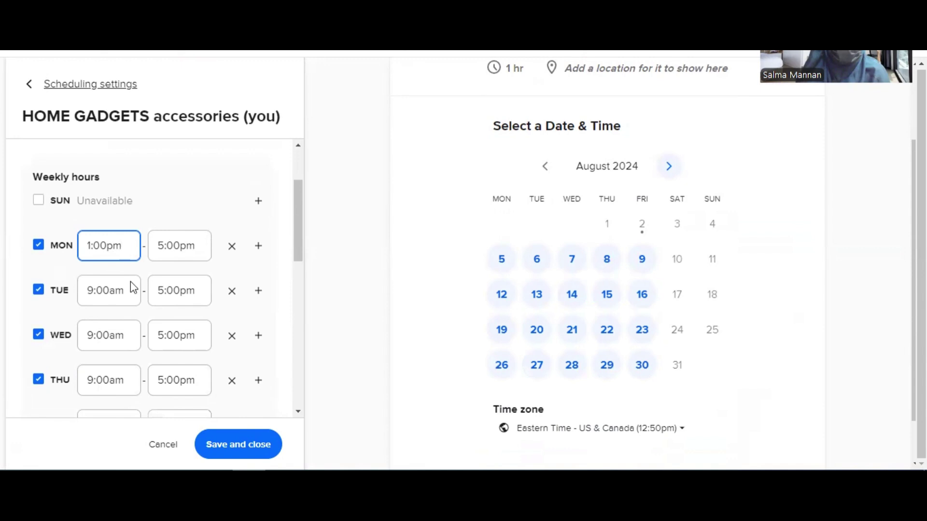
{"action": "left_click", "coordinate": [256, 250]}
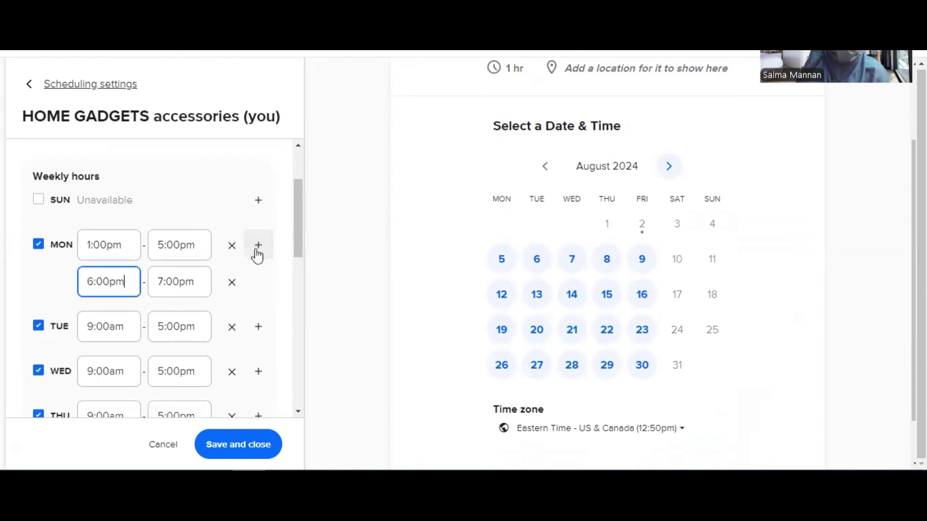
{"action": "left_click", "coordinate": [95, 281]}
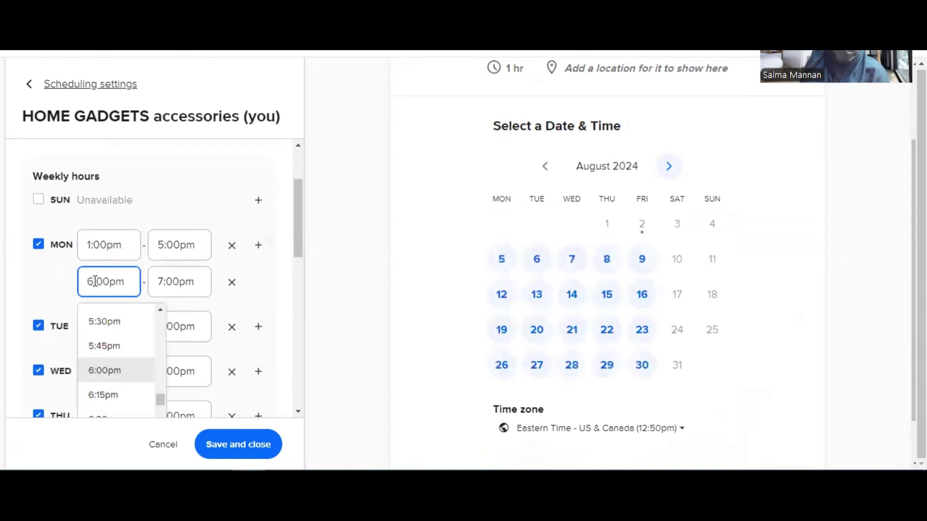
{"action": "key", "text": "BackSpace"}
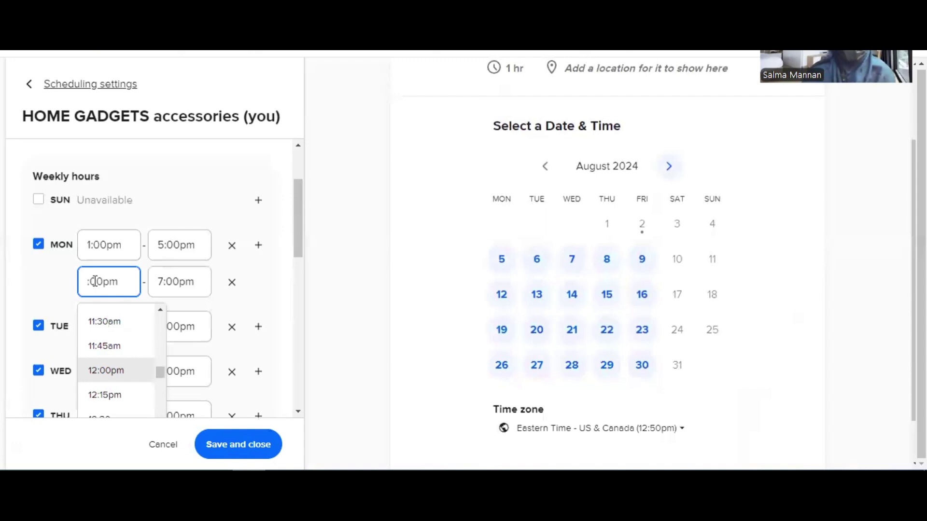
{"action": "type", "text": "8"}
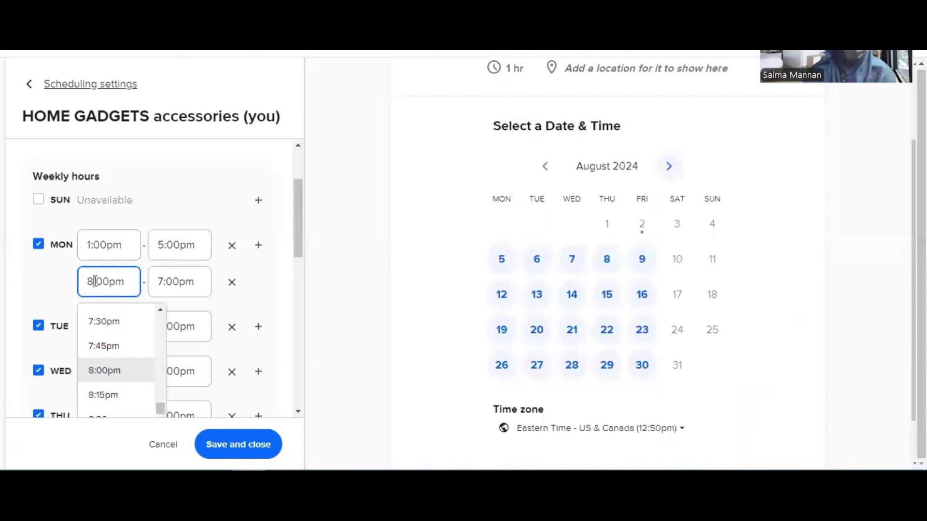
{"action": "left_click", "coordinate": [164, 282]}
{"action": "key", "text": "BackSpace"}
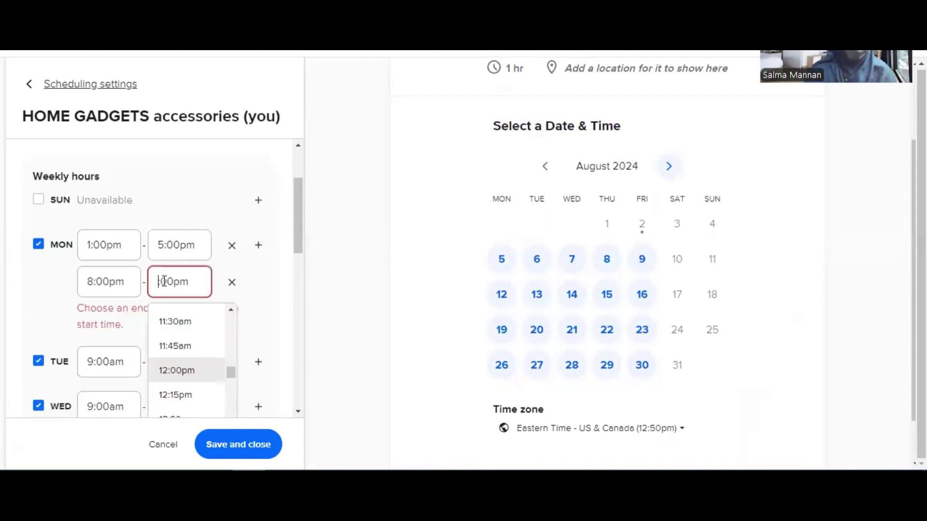
{"action": "type", "text": "11"}
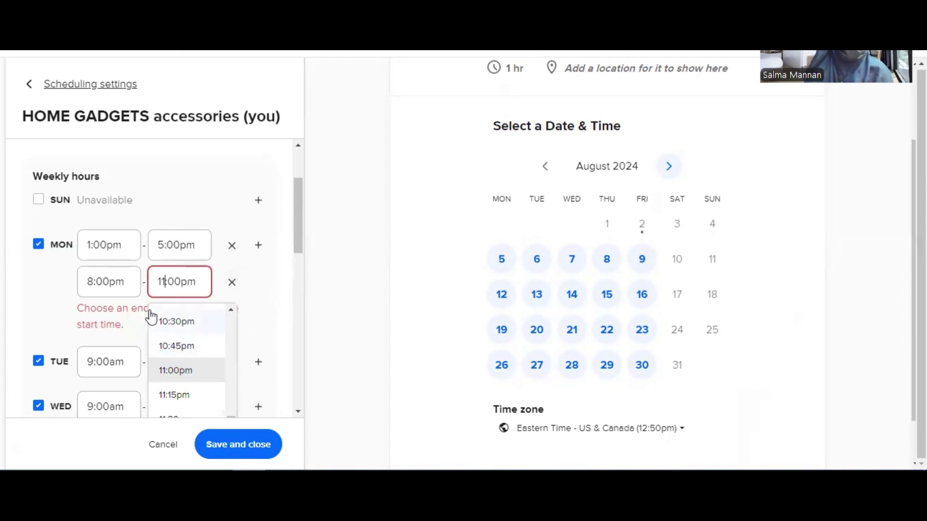
{"action": "left_click", "coordinate": [135, 321]}
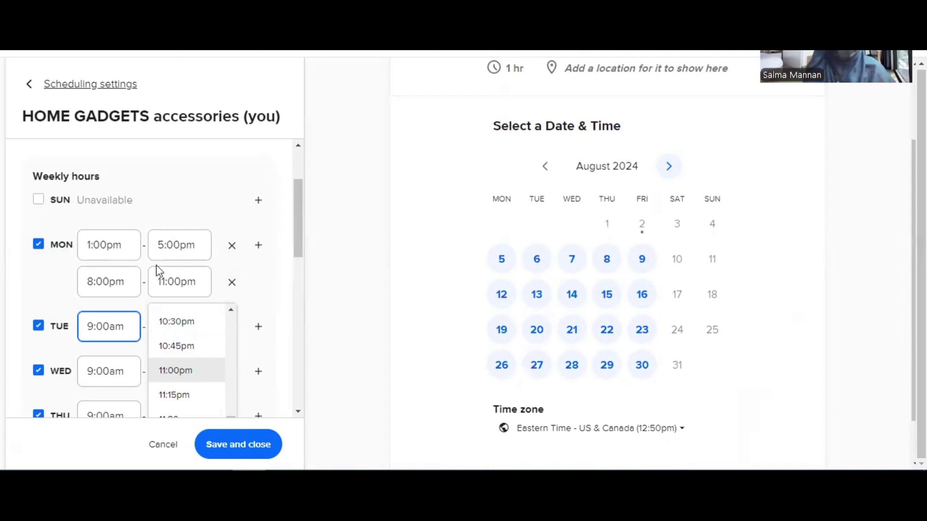
Review the remaining weekdays, save the custom weekly hours and return to the event type summary
{"action": "scroll", "coordinate": [159, 271], "scroll_direction": "down", "scroll_amount": 1}
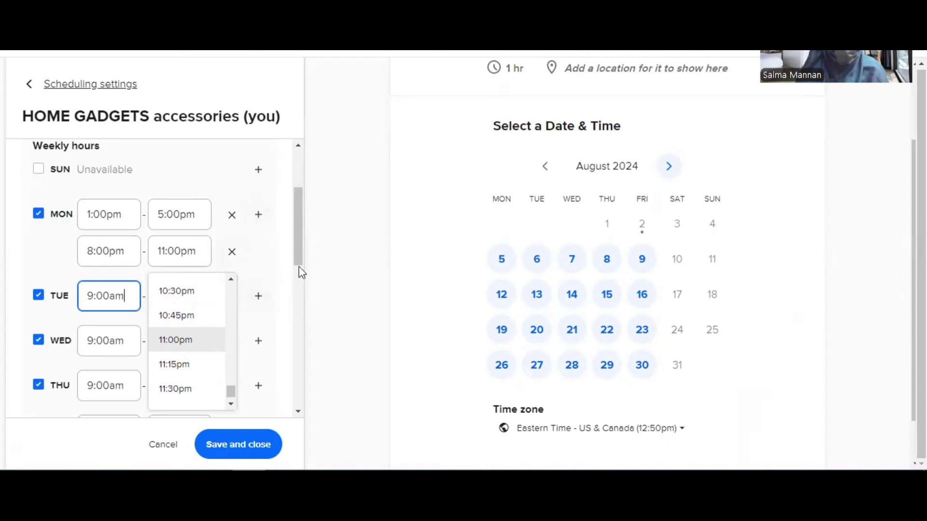
{"action": "scroll", "coordinate": [301, 273], "scroll_direction": "down", "scroll_amount": 5}
{"action": "scroll", "coordinate": [301, 270], "scroll_direction": "up", "scroll_amount": 1}
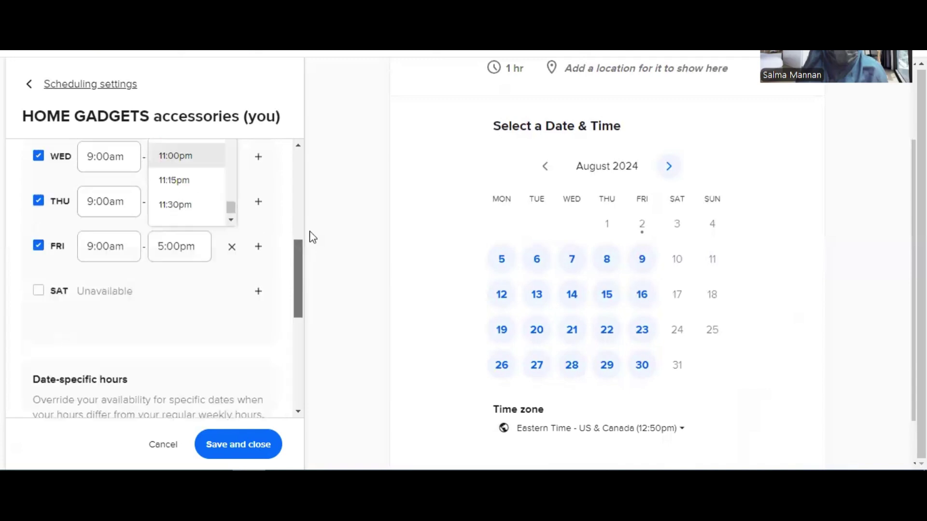
{"action": "left_click_drag", "start_coordinate": [309, 232], "coordinate": [307, 256]}
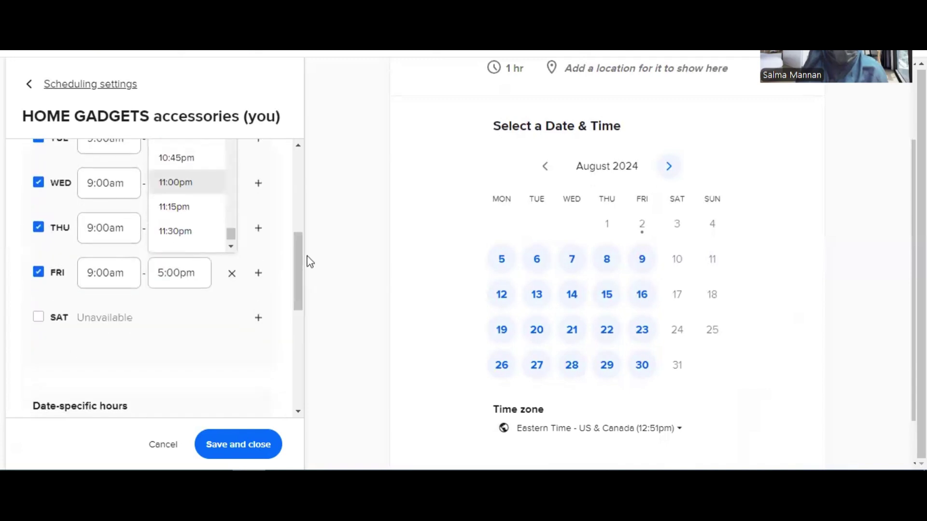
{"action": "scroll", "coordinate": [154, 241], "scroll_direction": "down", "scroll_amount": 1}
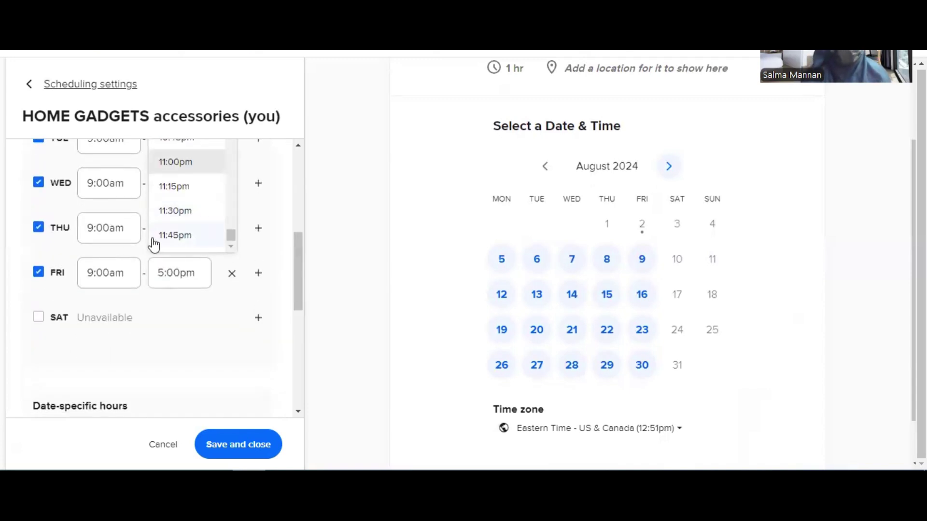
{"action": "scroll", "coordinate": [260, 397], "scroll_direction": "down", "scroll_amount": 3}
{"action": "left_click", "coordinate": [250, 444]}
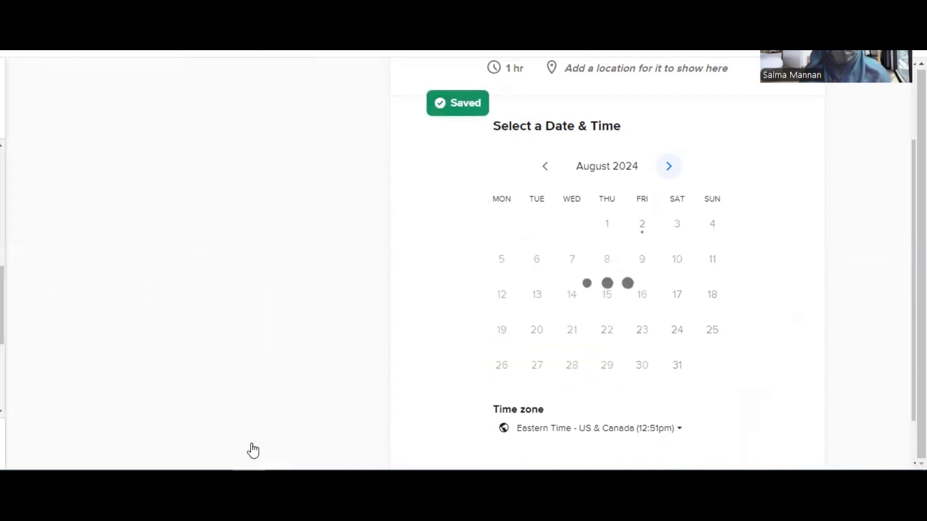
{"action": "scroll", "coordinate": [224, 352], "scroll_direction": "up", "scroll_amount": 5}
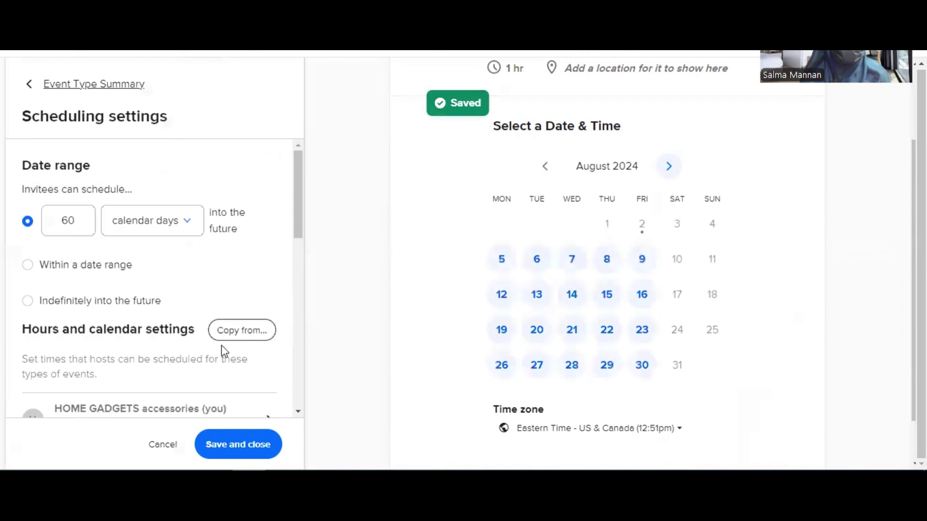
{"action": "left_click", "coordinate": [30, 91]}
Open the booking page options and examine the event link and the booking form's invitee questions
{"action": "scroll", "coordinate": [162, 288], "scroll_direction": "down", "scroll_amount": 1}
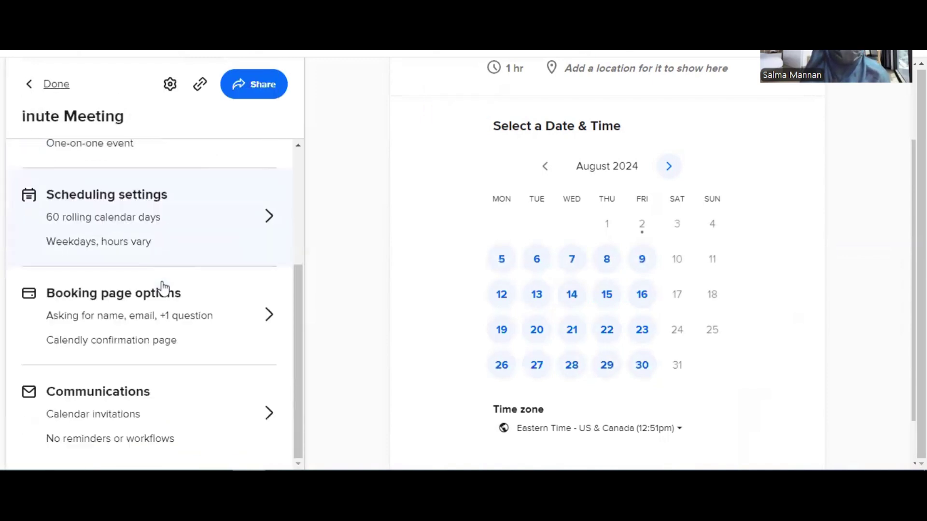
{"action": "left_click", "coordinate": [208, 311]}
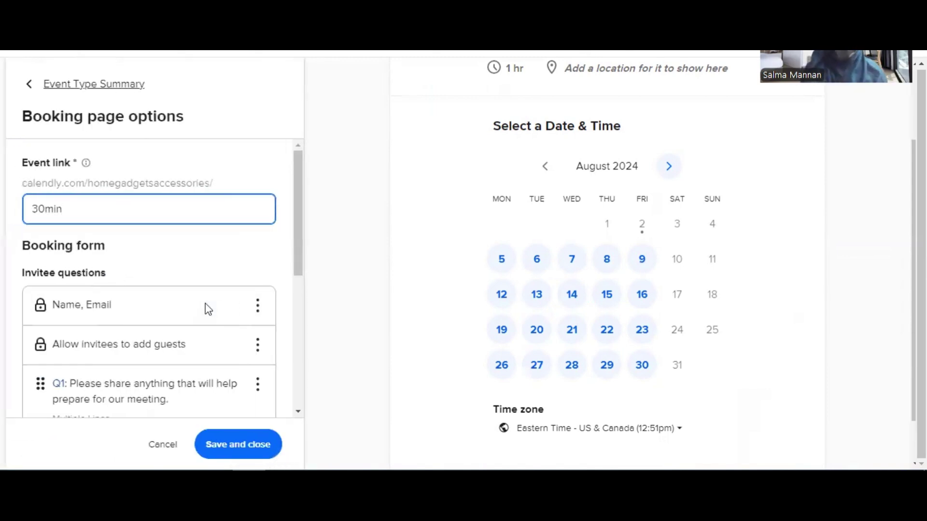
{"action": "scroll", "coordinate": [207, 309], "scroll_direction": "down", "scroll_amount": 1}
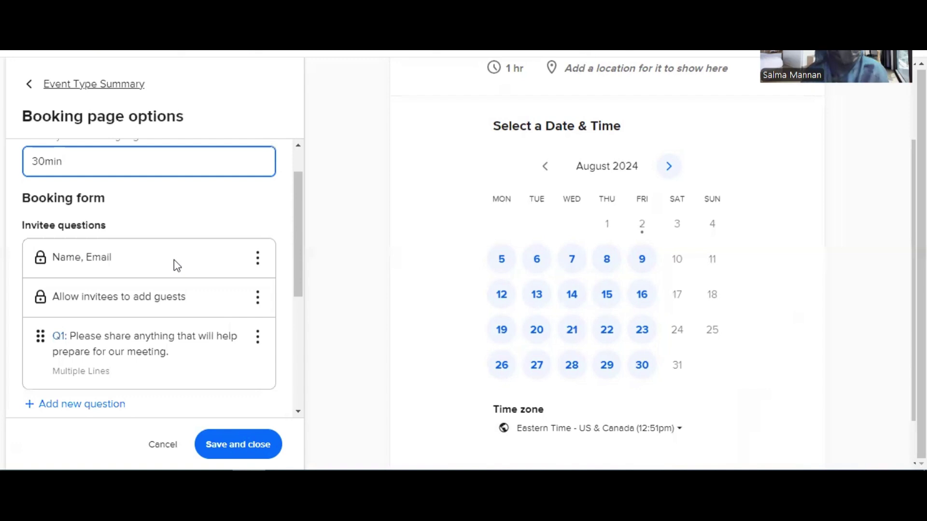
{"action": "scroll", "coordinate": [185, 254], "scroll_direction": "down", "scroll_amount": 1}
{"action": "left_click", "coordinate": [197, 252]}
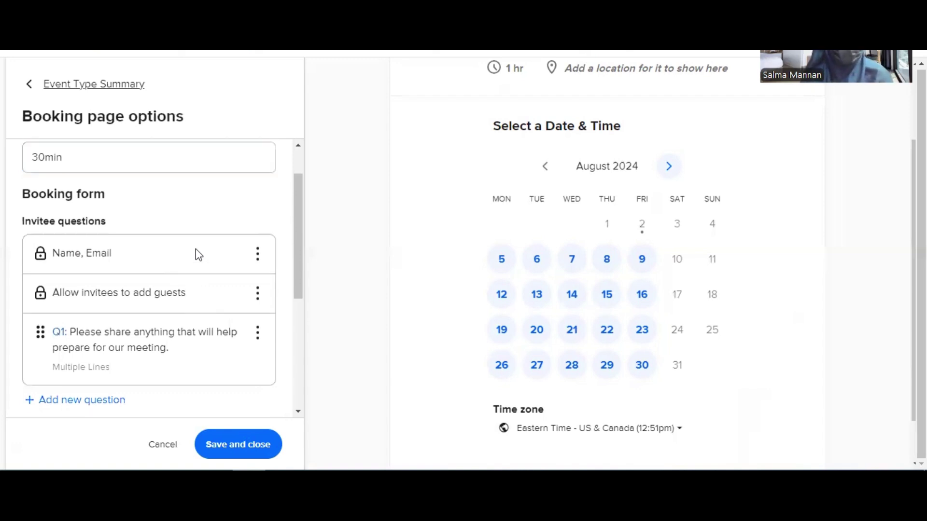
{"action": "scroll", "coordinate": [195, 300], "scroll_direction": "down", "scroll_amount": 1}
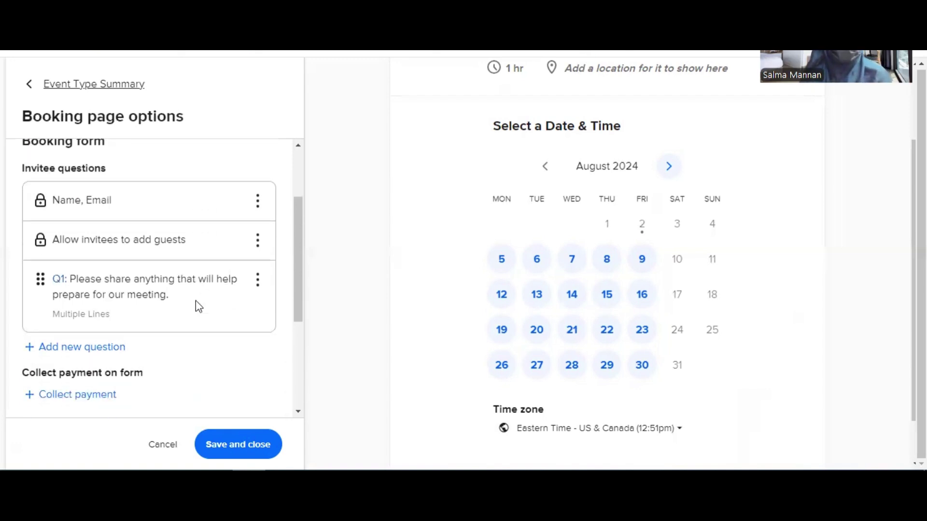
Switch the invitee name question to First Name, Last Name, and turn off the option allowing invitees to add guests
{"action": "left_click", "coordinate": [258, 199]}
{"action": "left_click", "coordinate": [265, 226]}
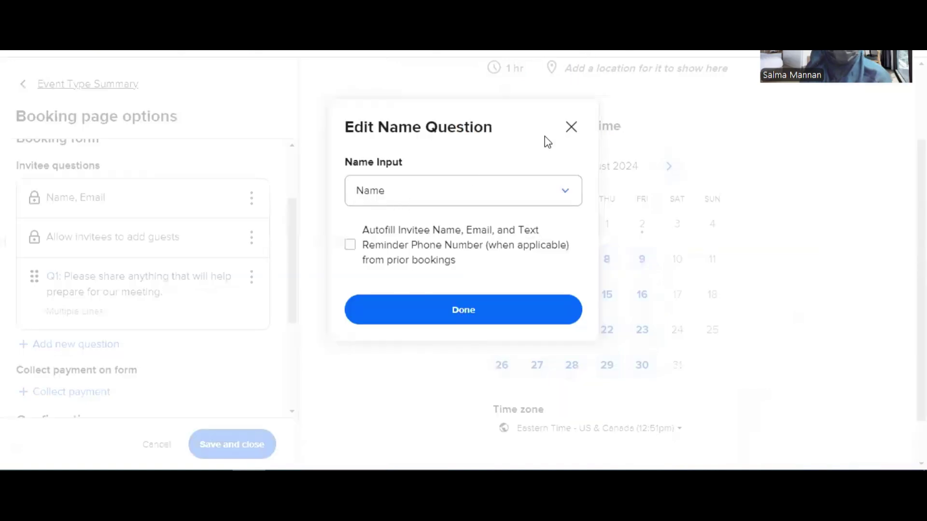
{"action": "left_click", "coordinate": [563, 194]}
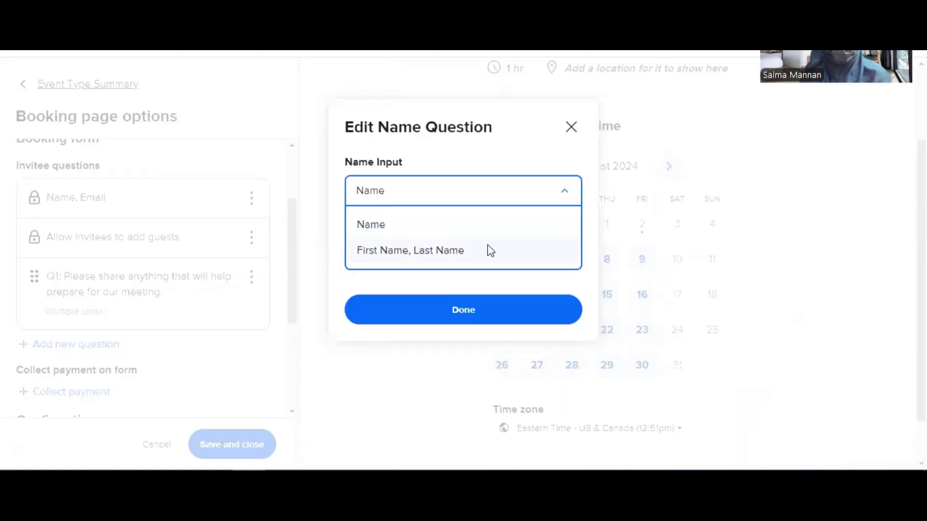
{"action": "left_click", "coordinate": [439, 251]}
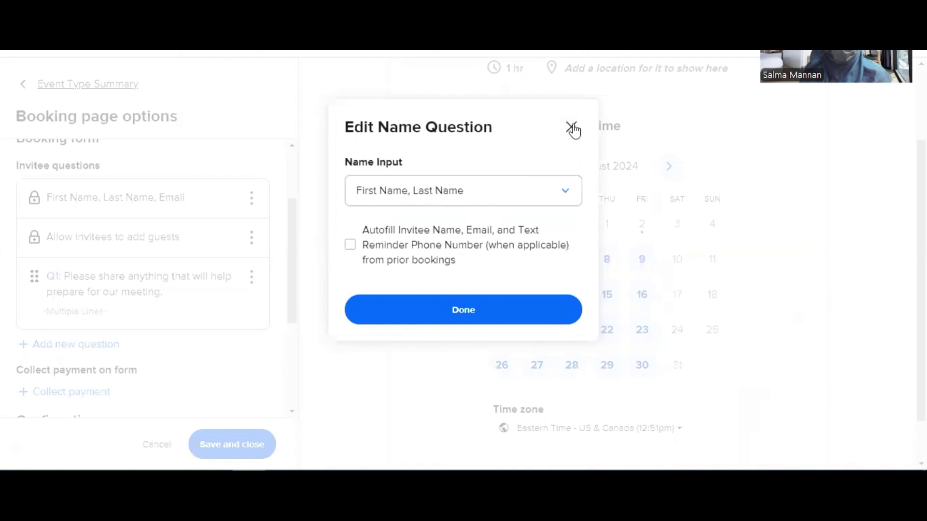
{"action": "left_click", "coordinate": [490, 307]}
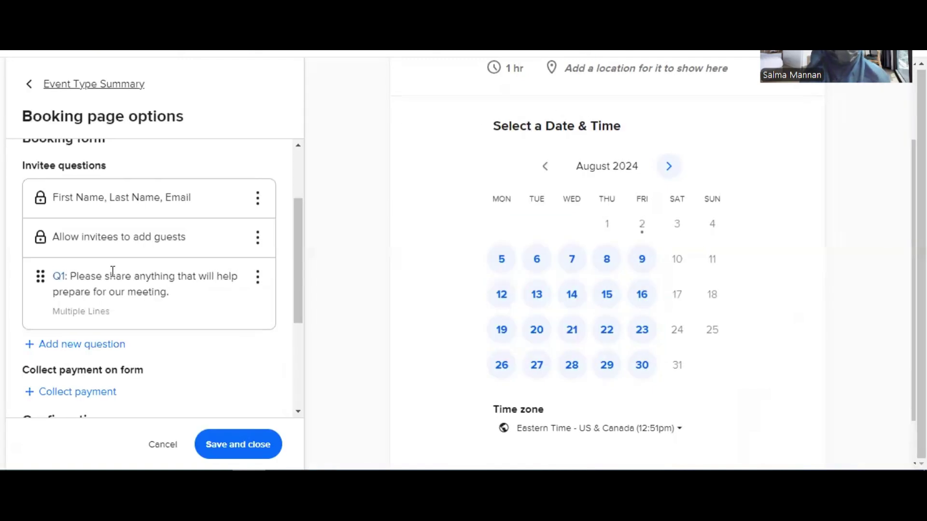
{"action": "left_click", "coordinate": [253, 239]}
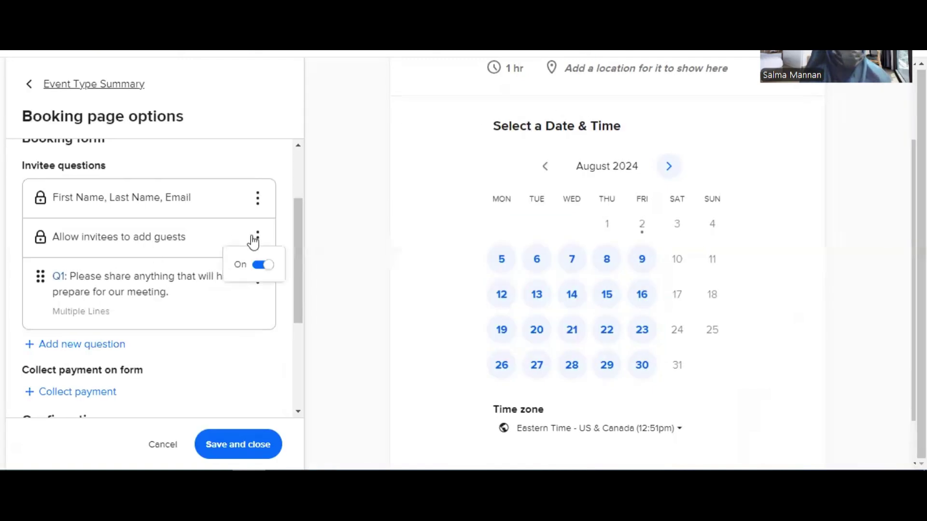
{"action": "left_click", "coordinate": [267, 268]}
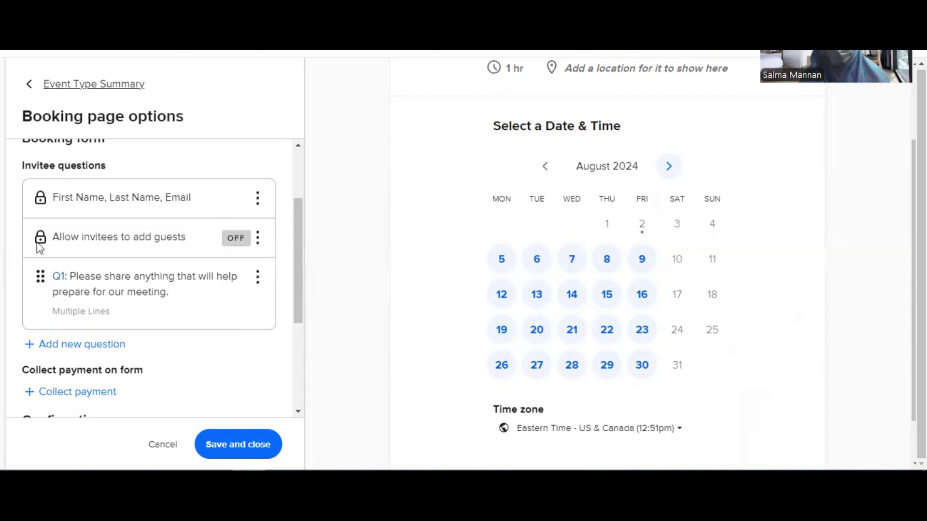
Open question Q1, about sharing anything that will help prepare for the meeting, for editing
{"action": "scroll", "coordinate": [212, 283], "scroll_direction": "down", "scroll_amount": 1}
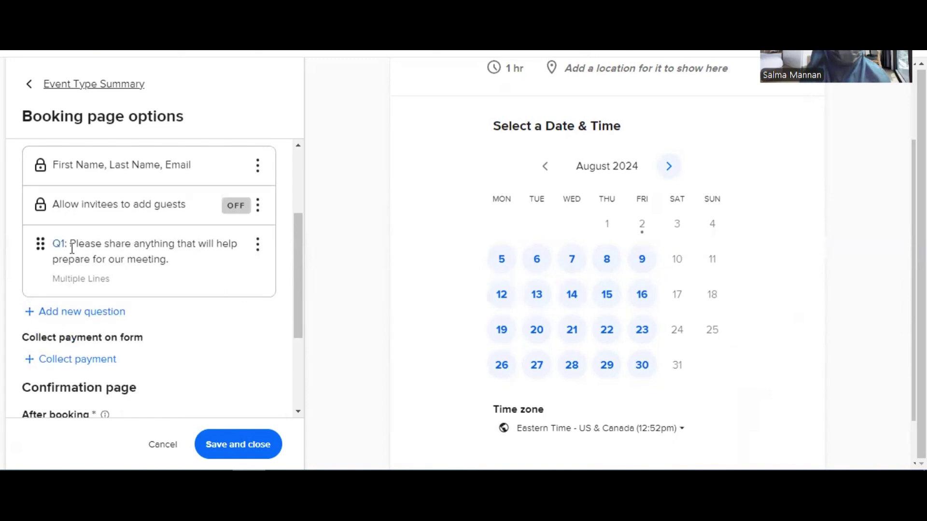
{"action": "left_click", "coordinate": [258, 247]}
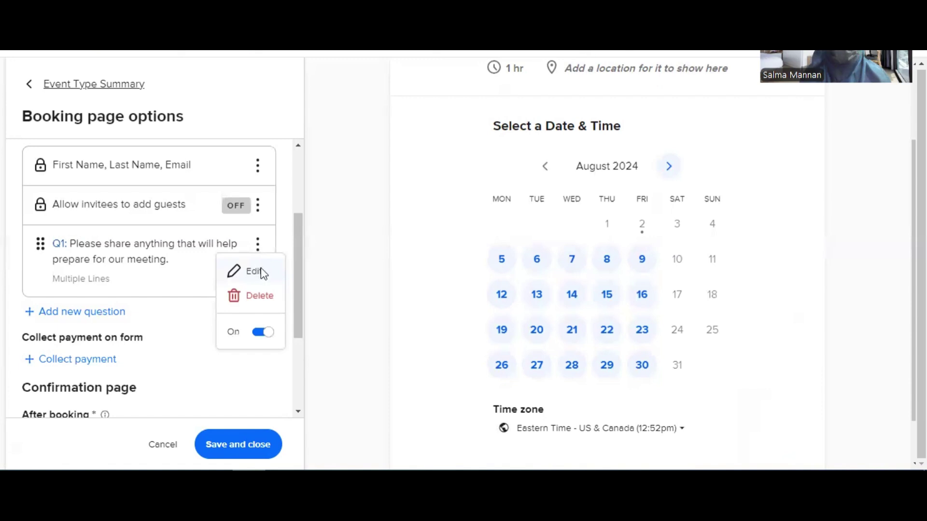
{"action": "left_click", "coordinate": [254, 272]}
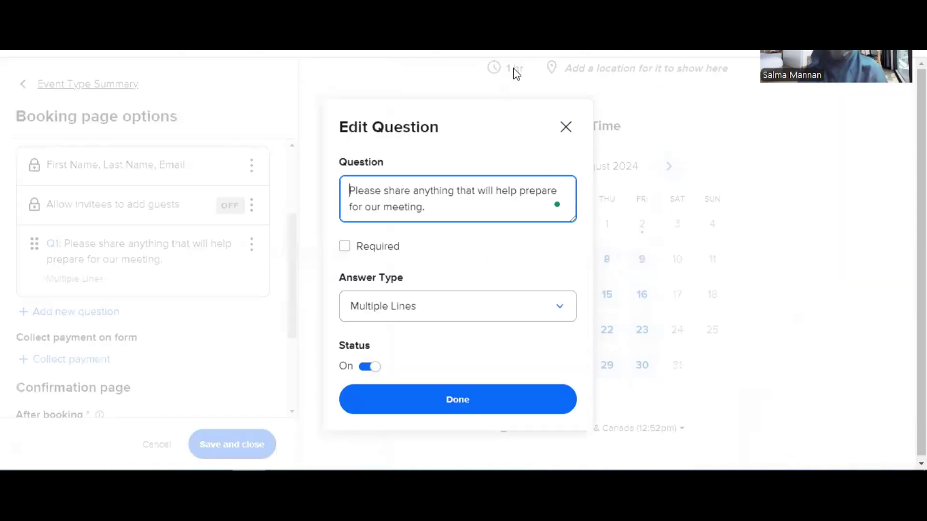